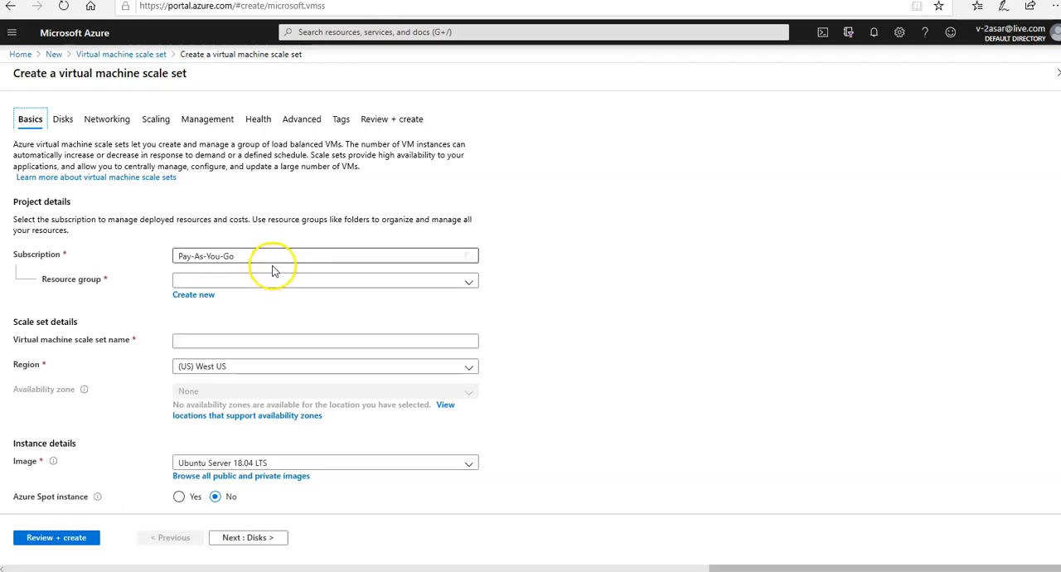
left_click(274, 257)
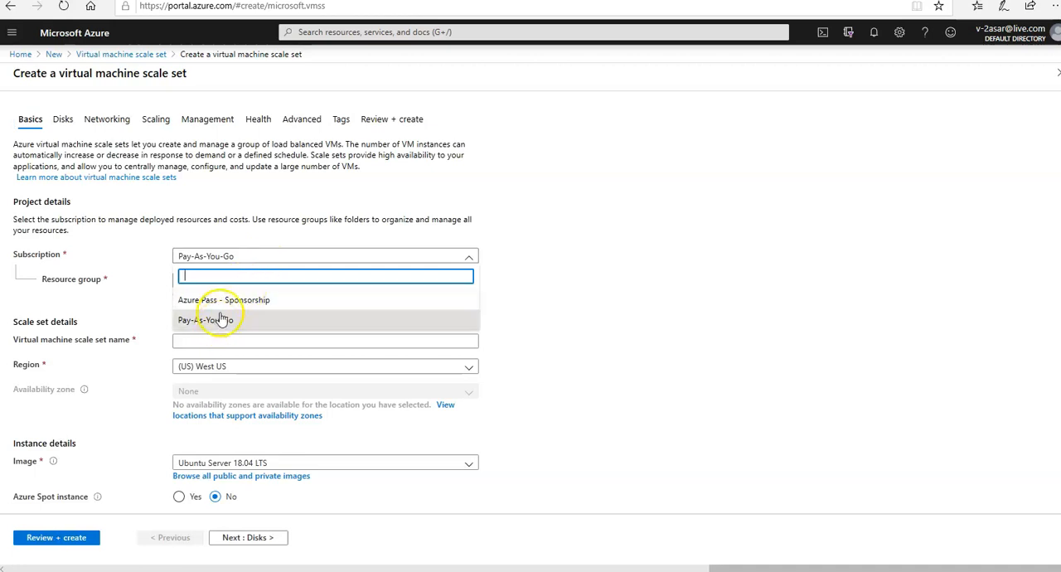
left_click(222, 320)
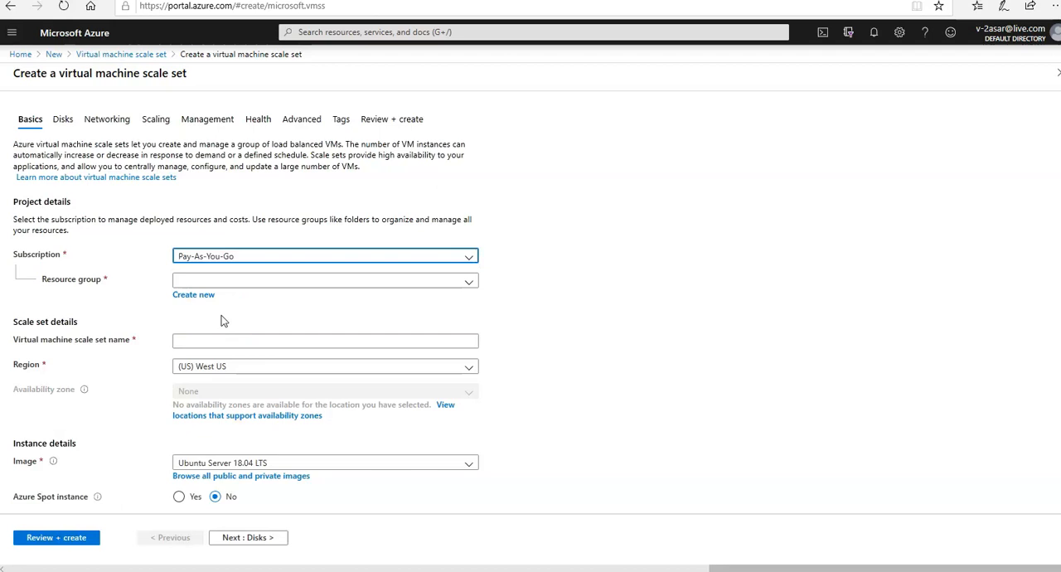
left_click(256, 257)
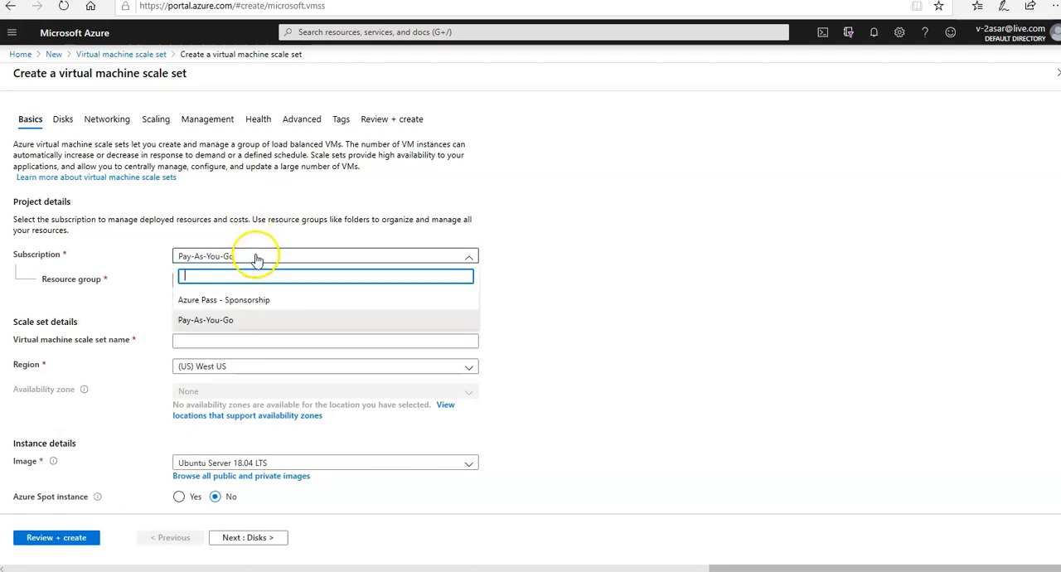
left_click(239, 304)
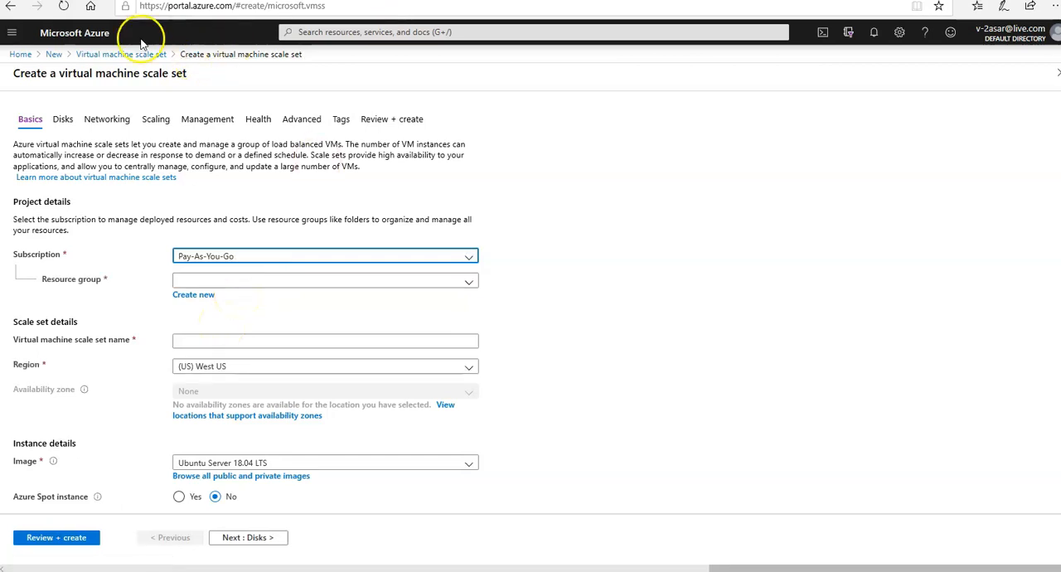
left_click(25, 55)
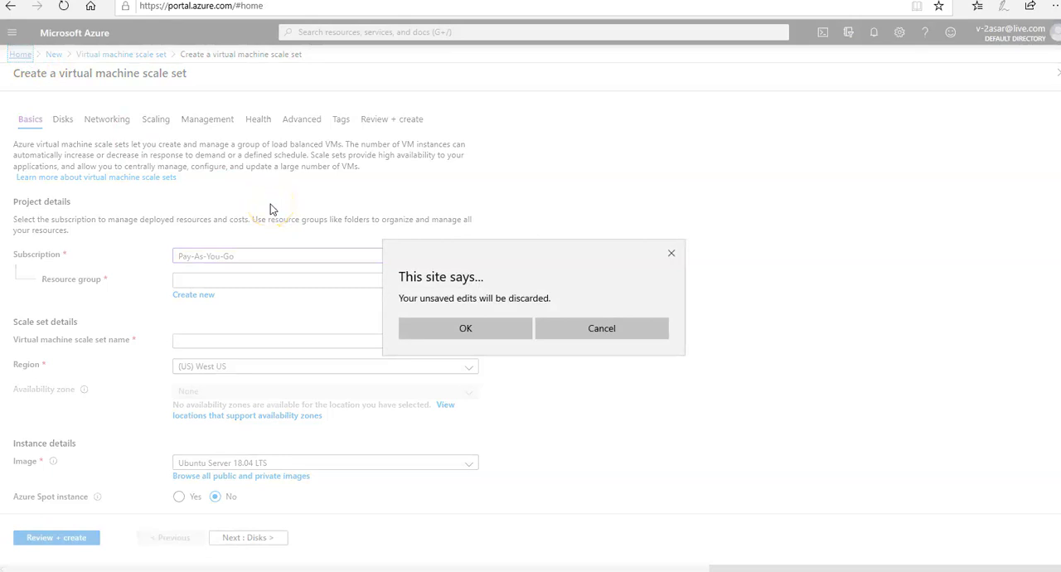
left_click(469, 332)
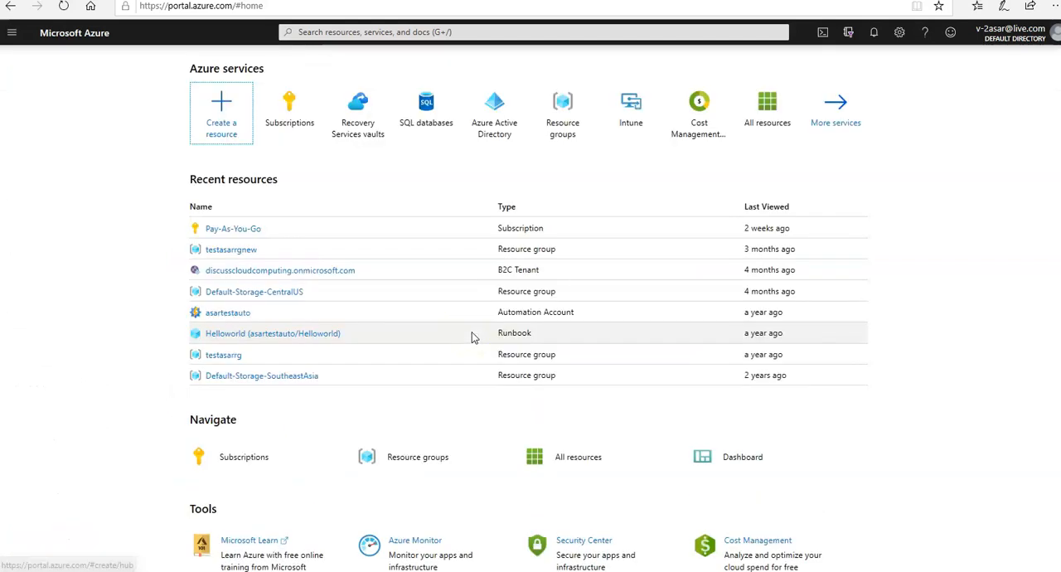
Find the Microsoft Load Balancer resource in the Marketplace and start creating one
left_click(237, 118)
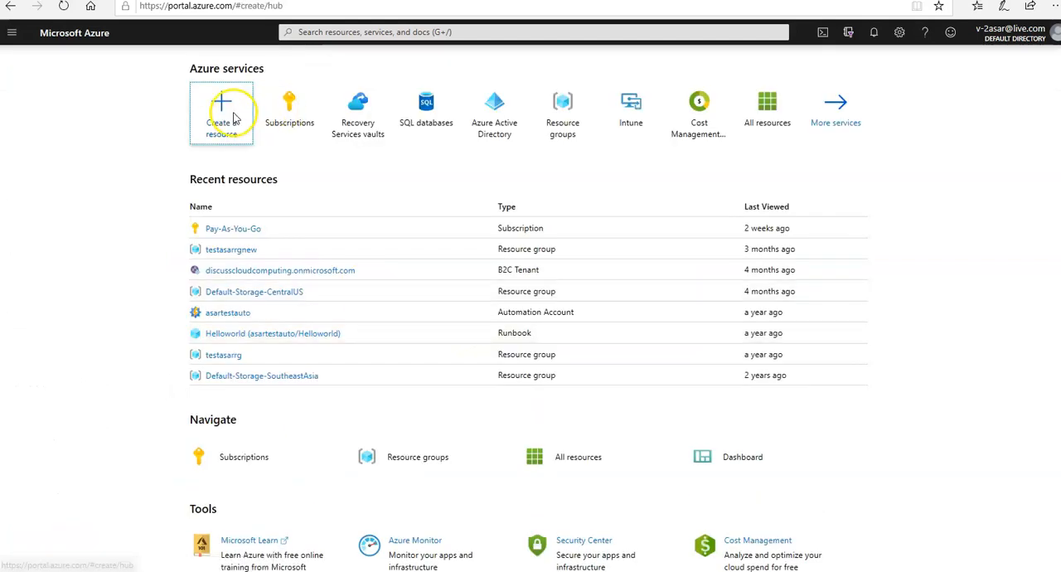
type("LOAD")
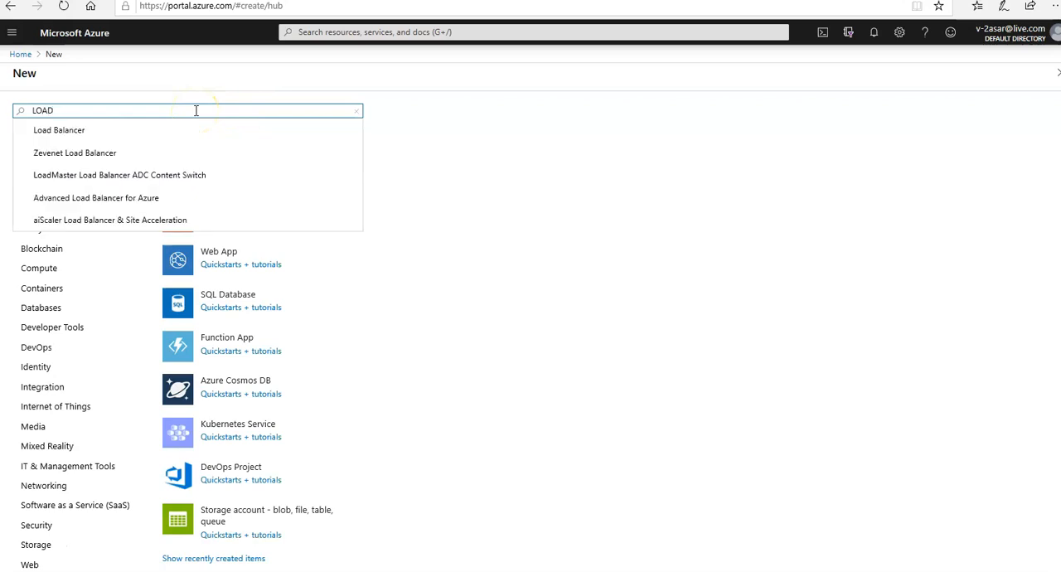
left_click(107, 135)
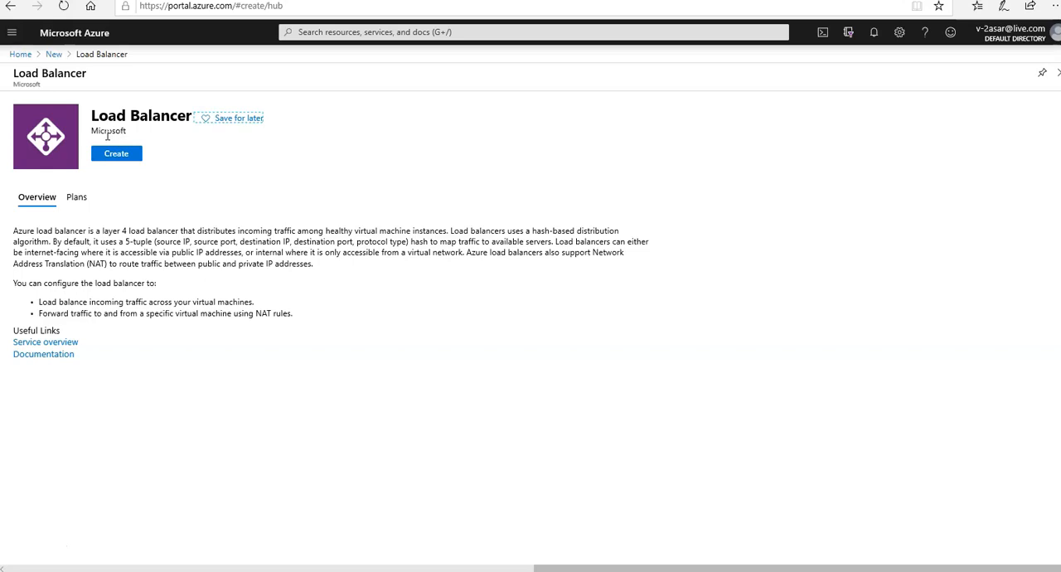
left_click(117, 156)
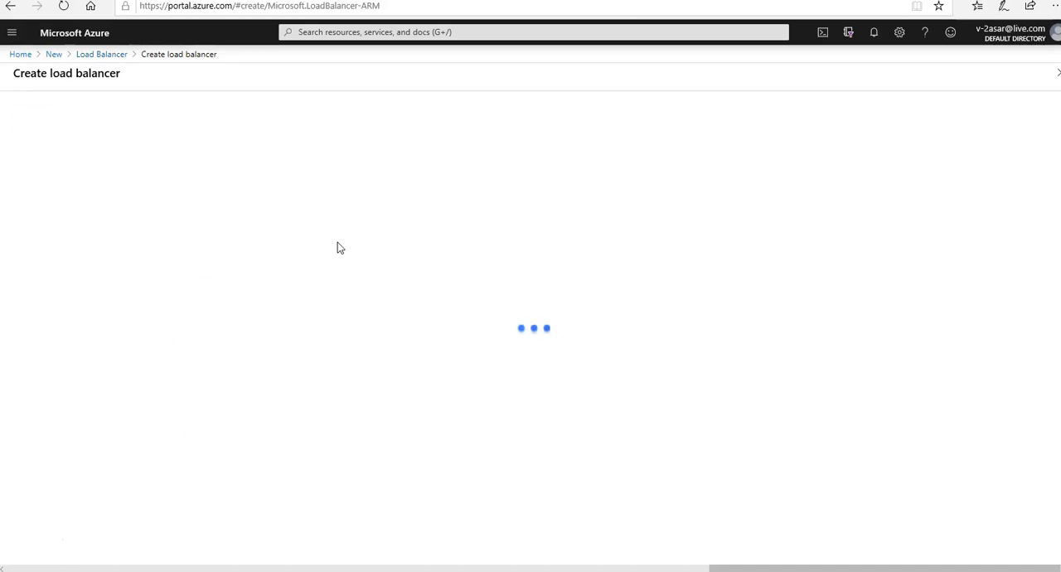
Create a new resource group named TESTVMSSRG for the load balancer under the Pay-As-You-Go subscription
left_click(338, 234)
left_click(301, 260)
left_click(249, 260)
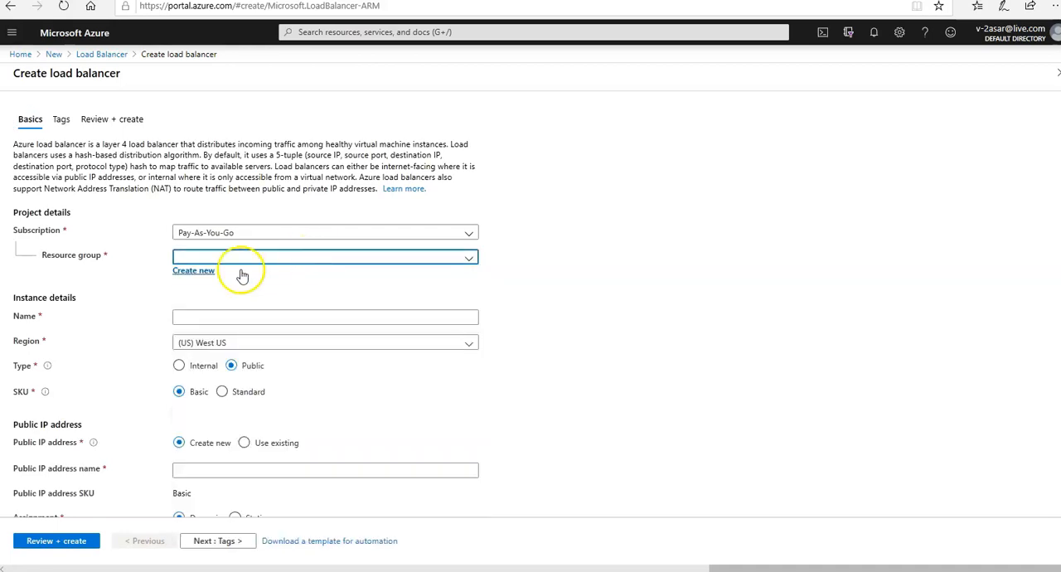
left_click(201, 273)
type("az")
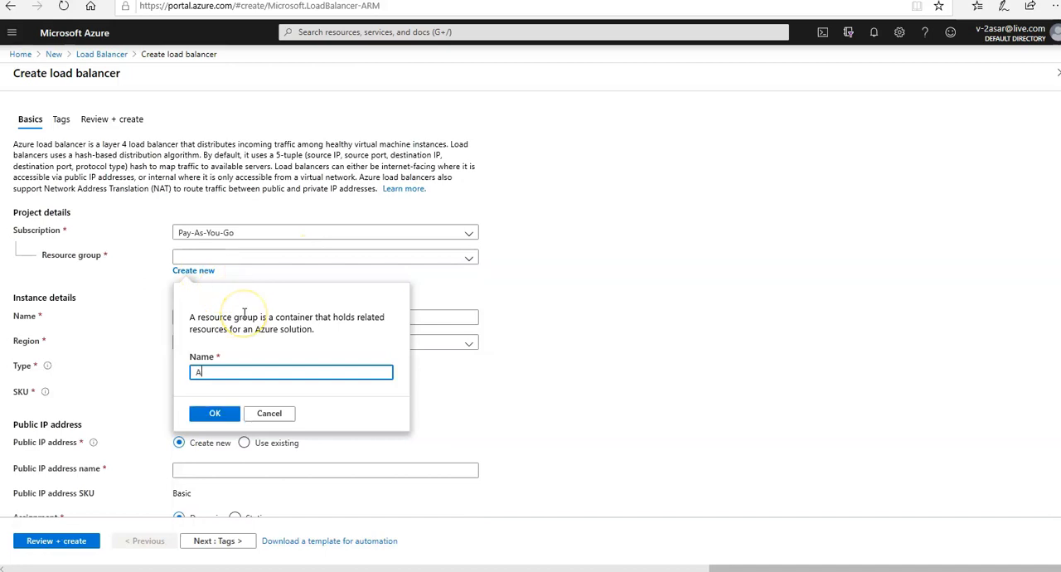
key("BackSpace")
key("BackSpace")
type("TE")
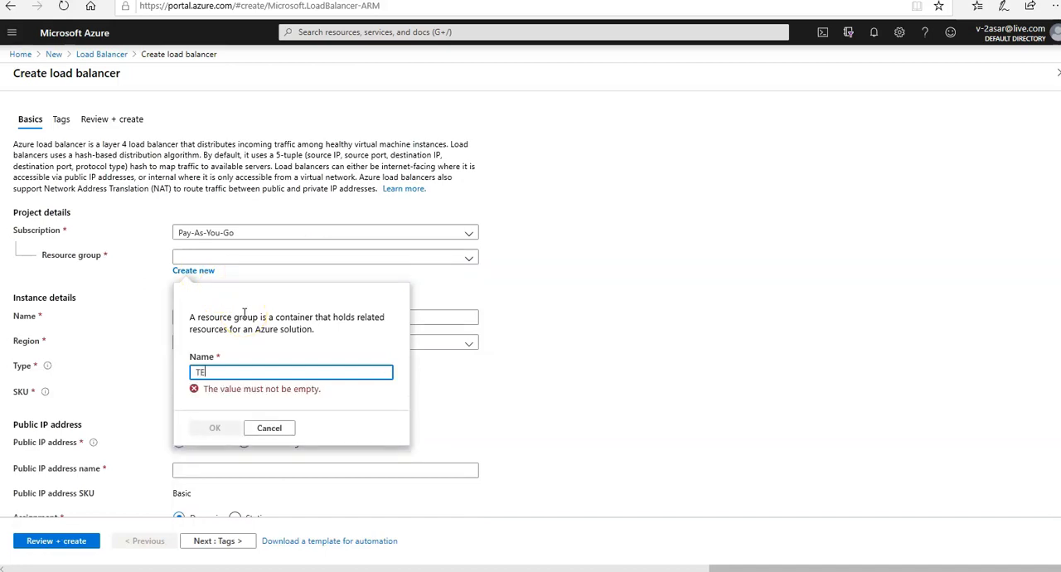
type("STMSSRG")
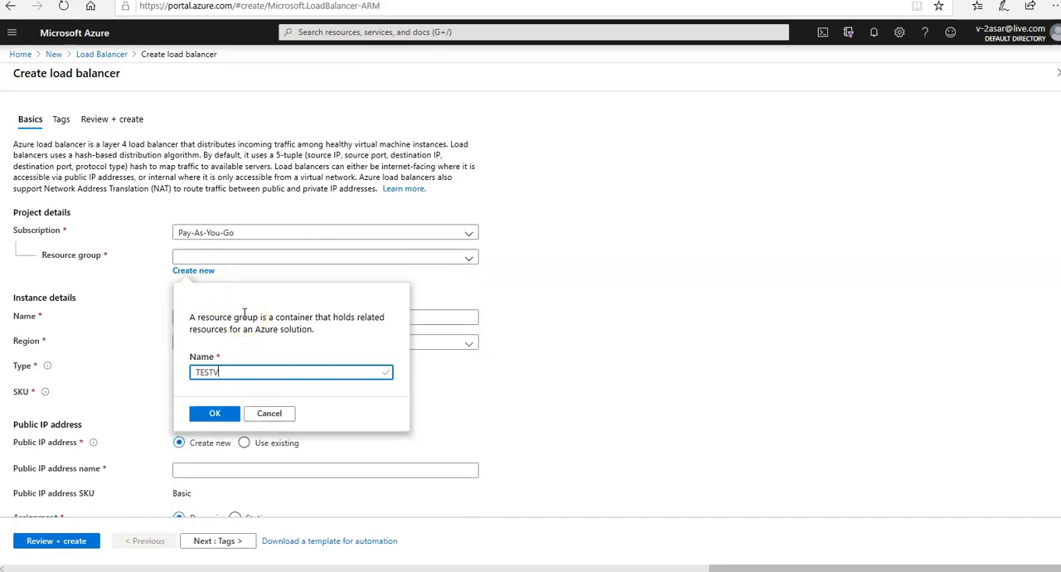
left_click(254, 367)
key("Left")
key("Left")
key("Left")
key("Left")
key("Left")
type("V")
left_click(220, 414)
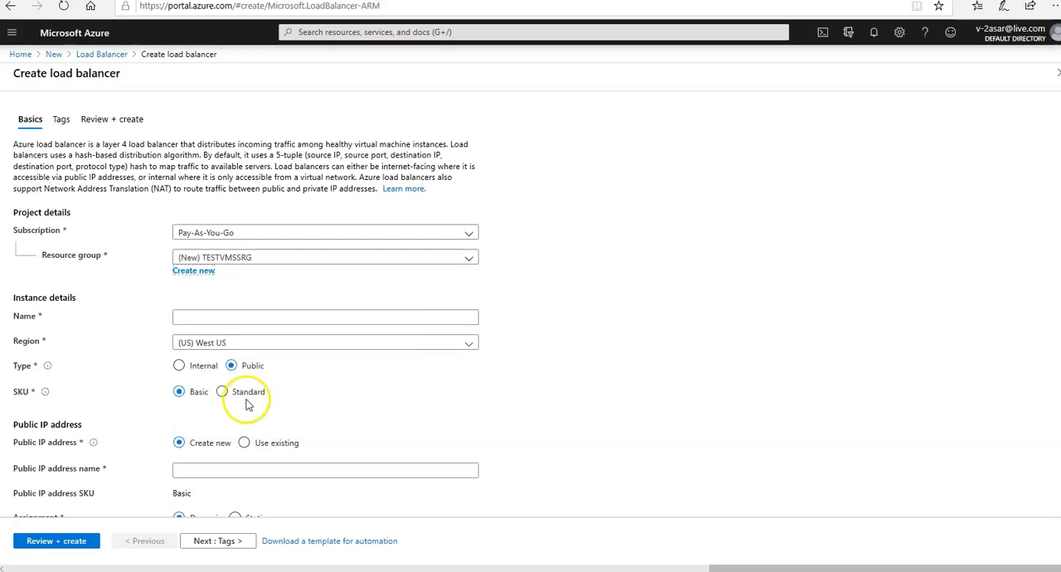
Name the load balancer testasarlb in its instance details
left_click(337, 320)
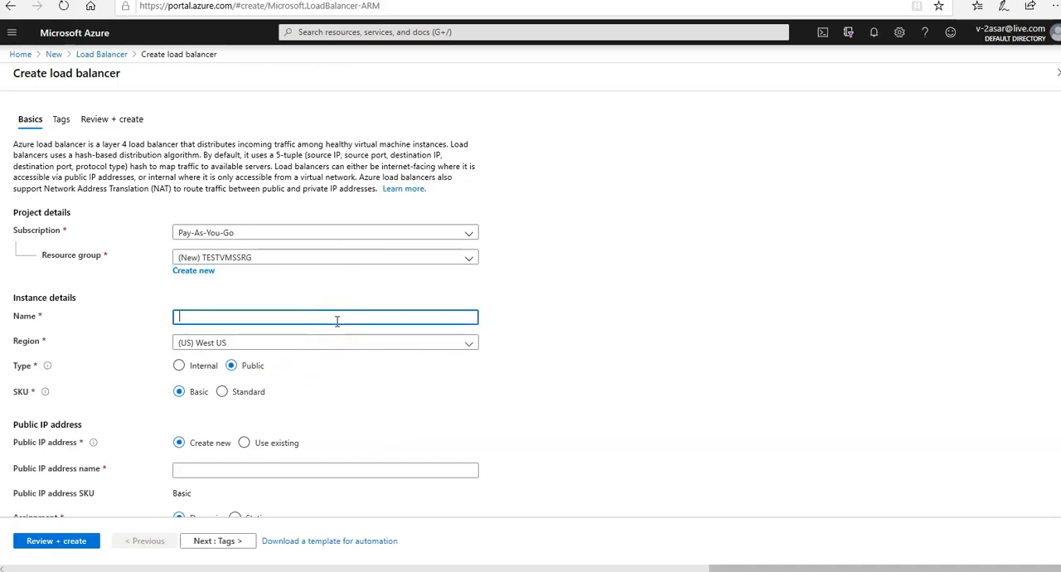
type("testasa")
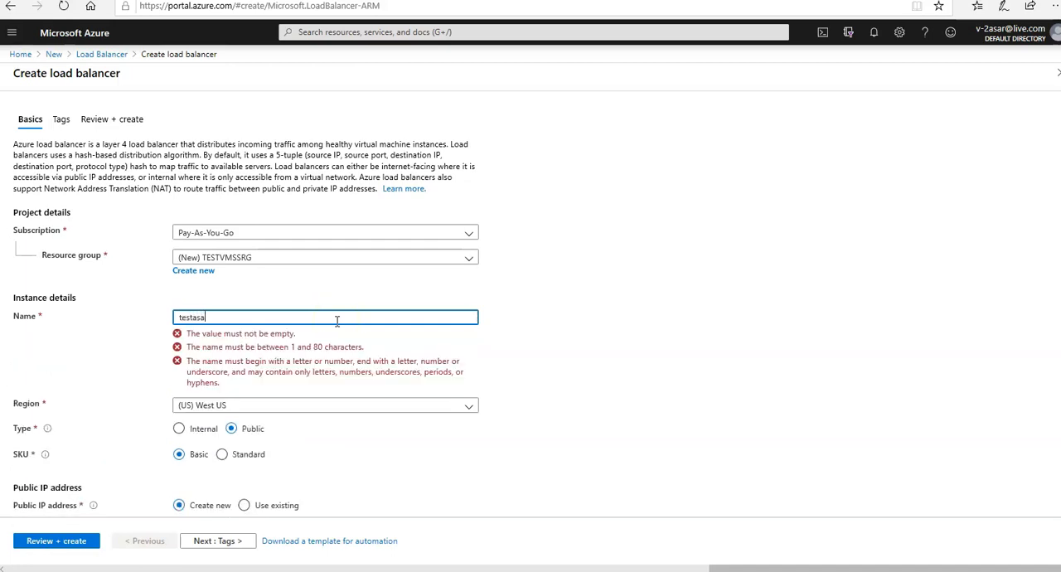
type("rlb")
left_click(336, 319)
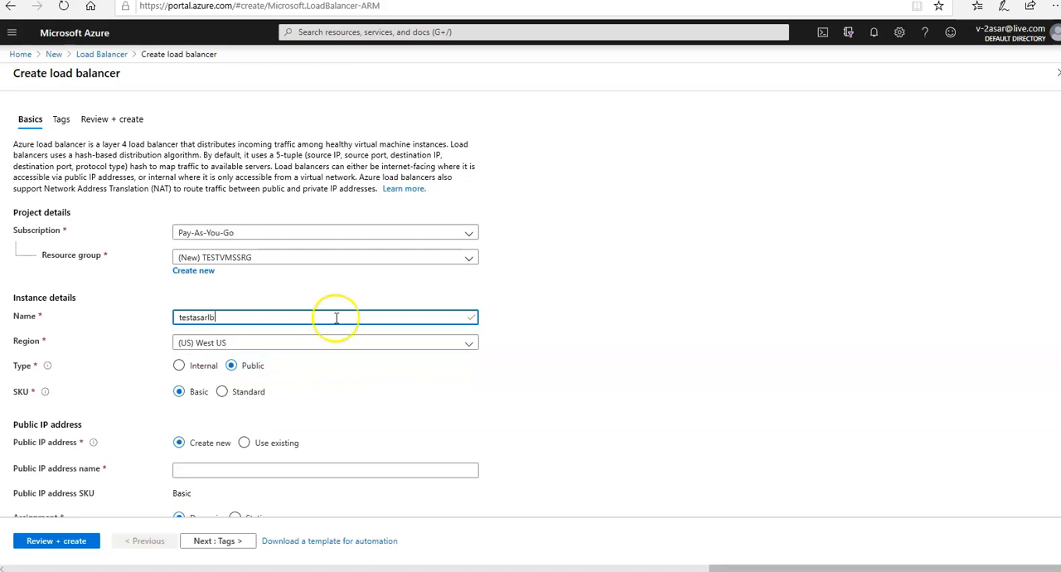
Set the load balancer's region to (Asia Pacific) Central India and its SKU to Standard
left_click(335, 348)
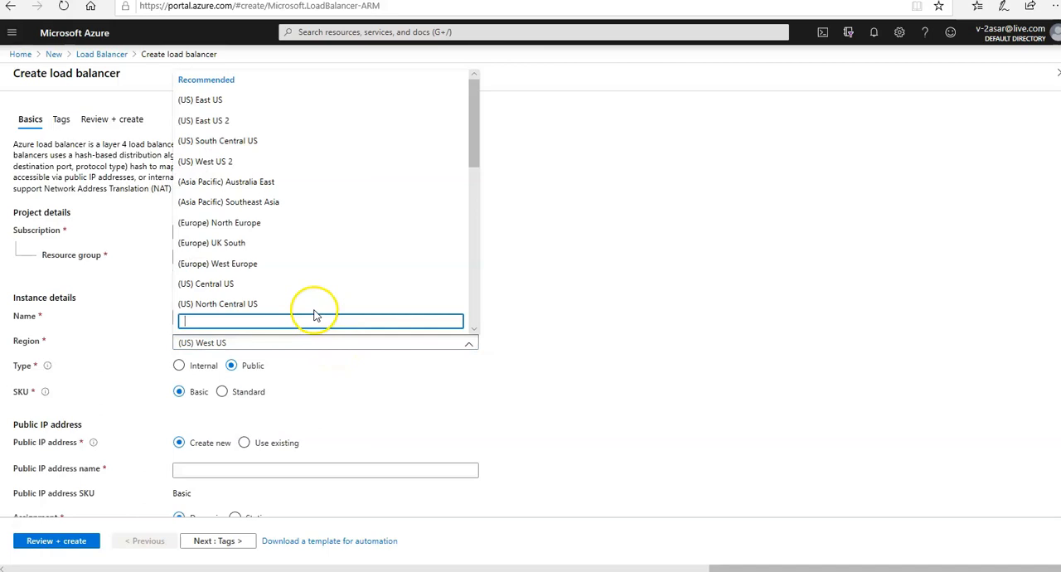
type("ce")
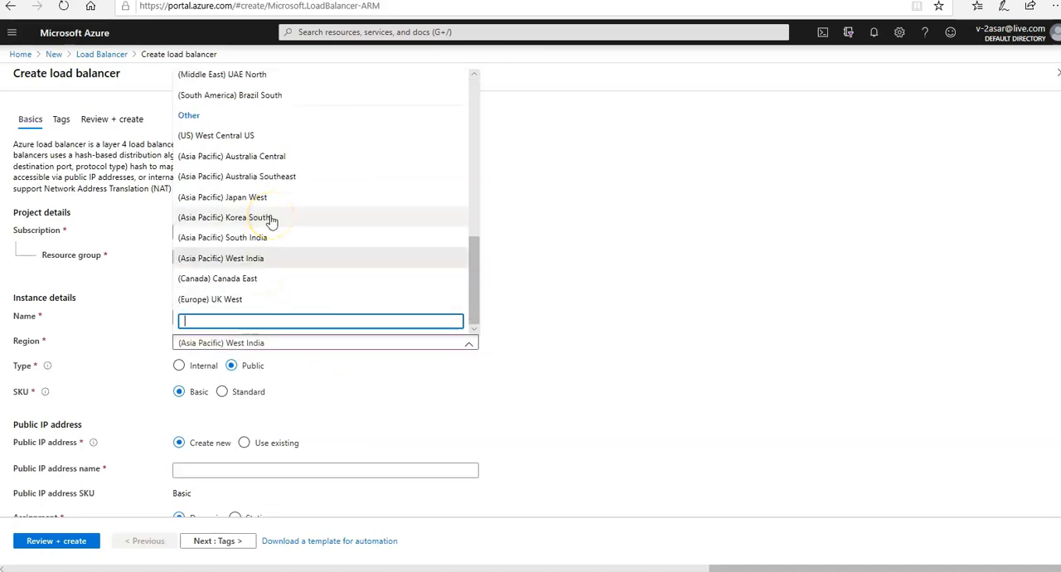
type("in")
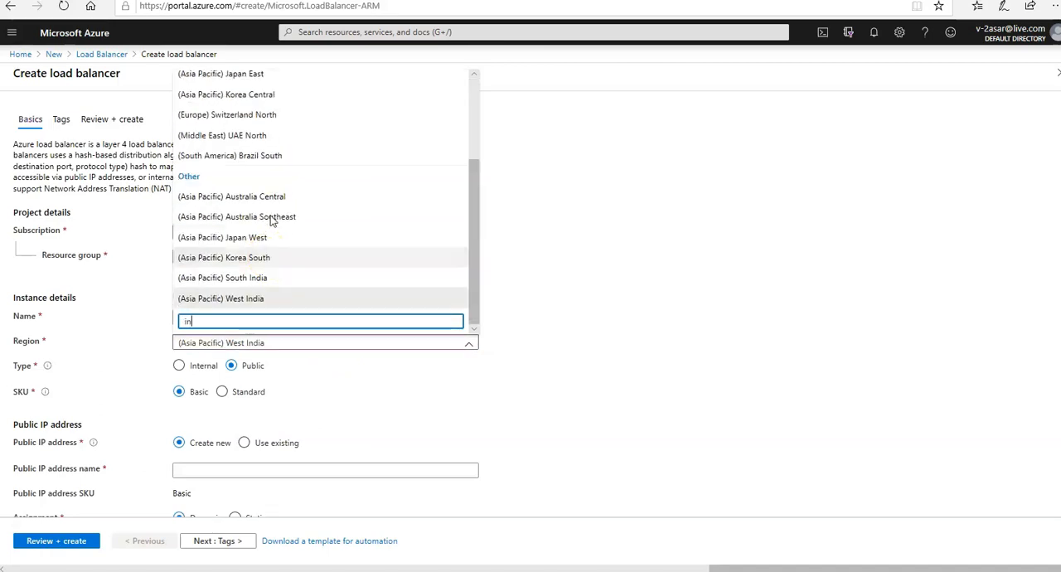
left_click(232, 238)
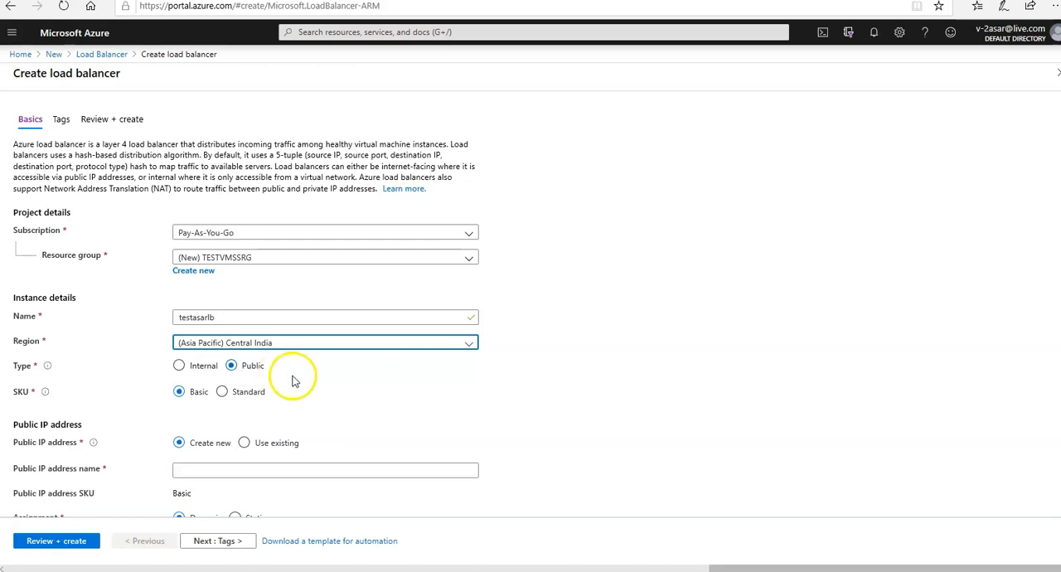
left_click(226, 398)
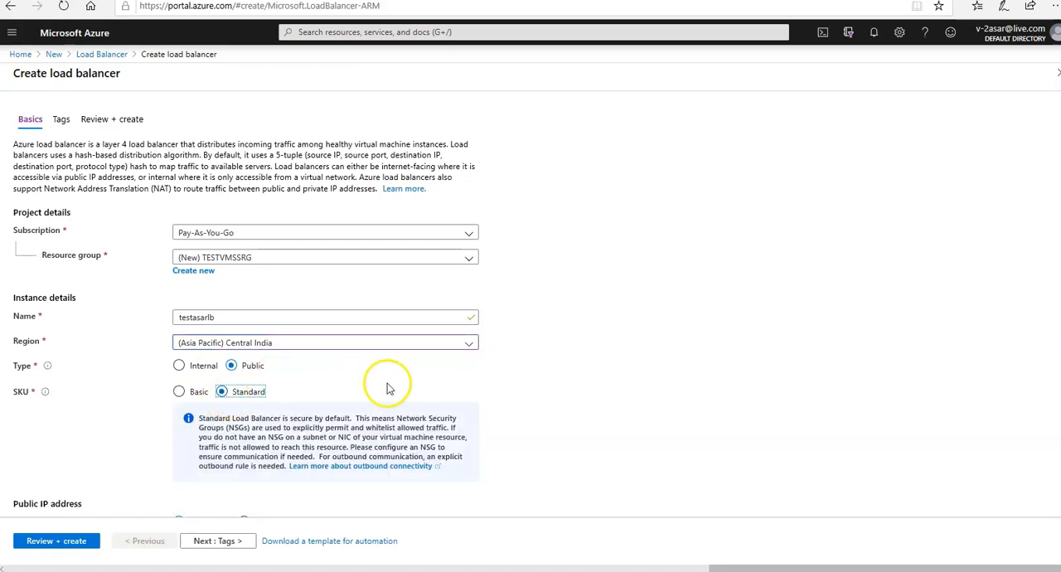
Name the load balancer's new public IP address testasarpip, without adding a public IPv6 address
scroll(407, 379, "down", 1)
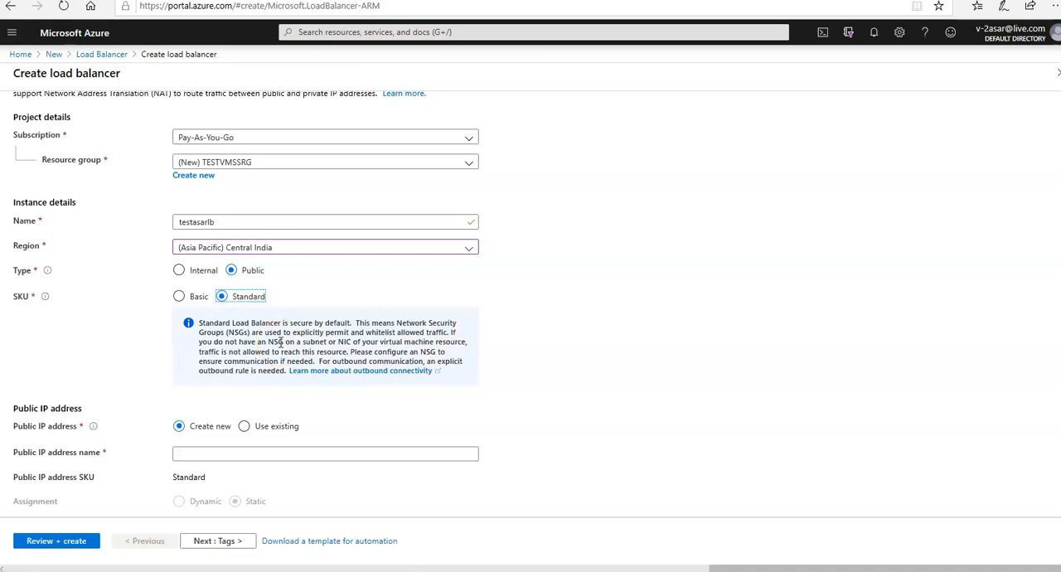
scroll(509, 327, "down", 1)
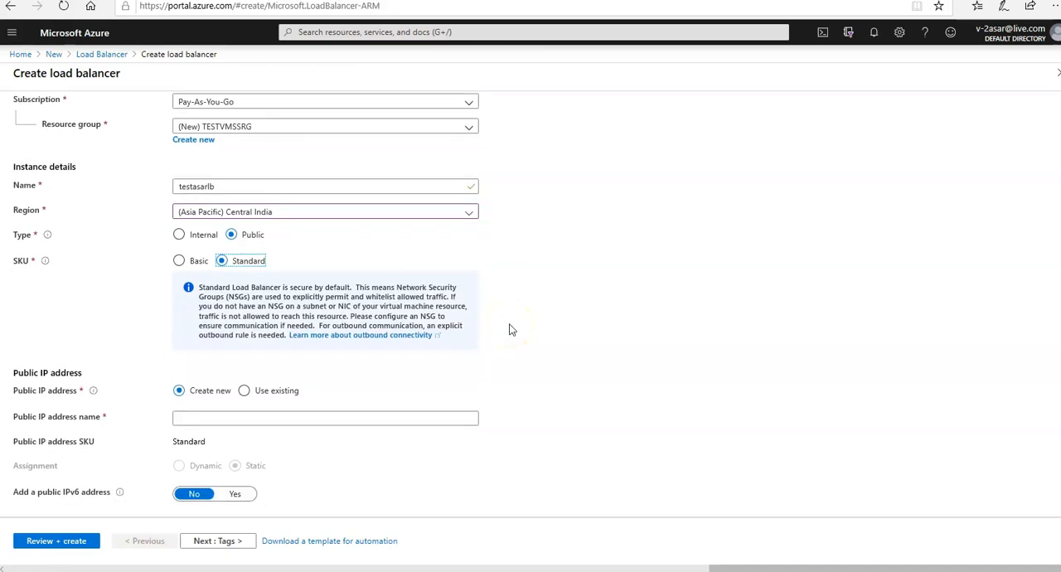
left_click(280, 419)
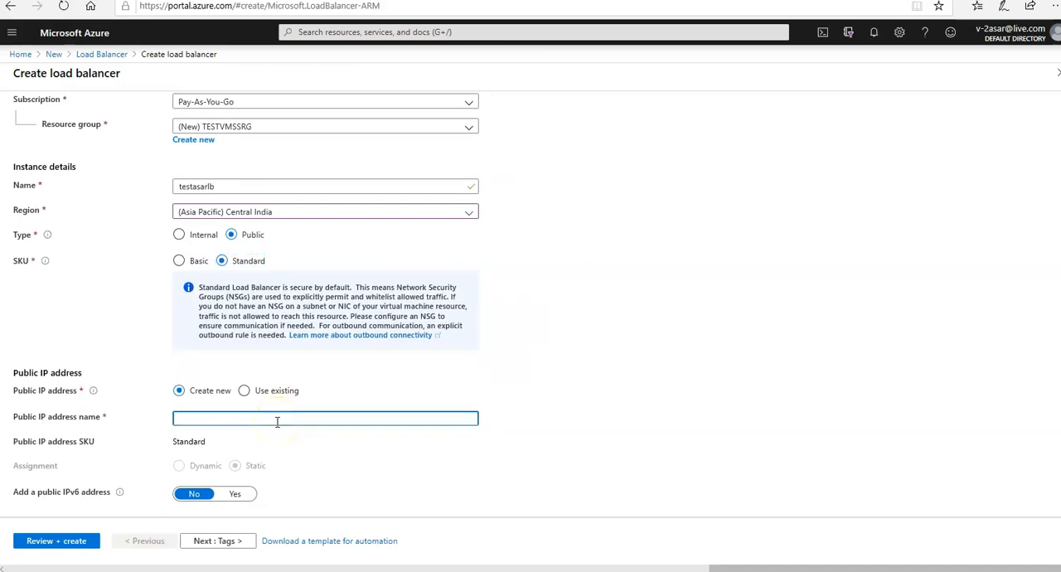
type("testasarpip")
left_click(190, 496)
Leave the tags empty, review the load balancer configuration, and deploy it
left_click(212, 541)
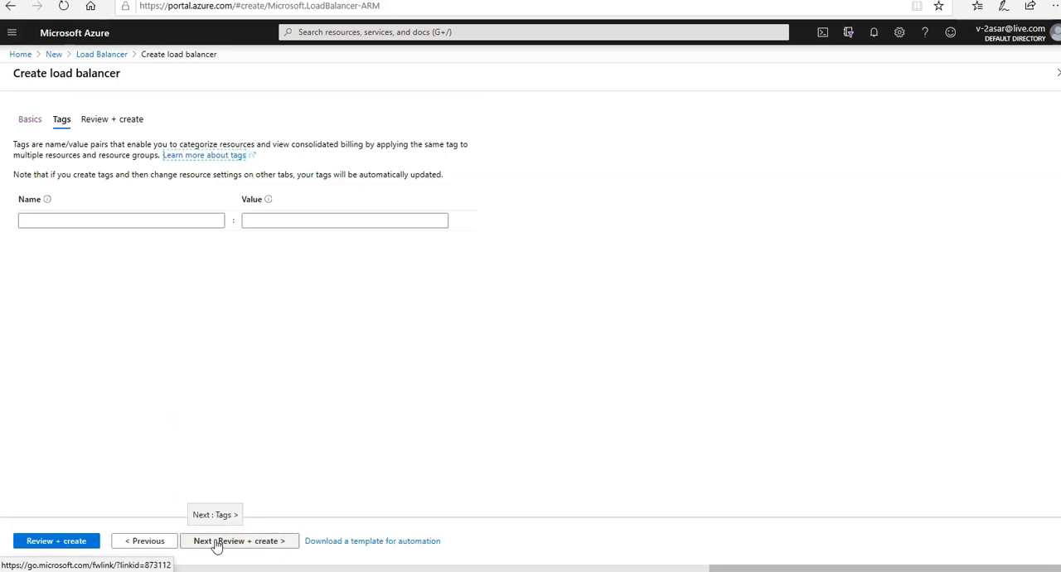
left_click(256, 544)
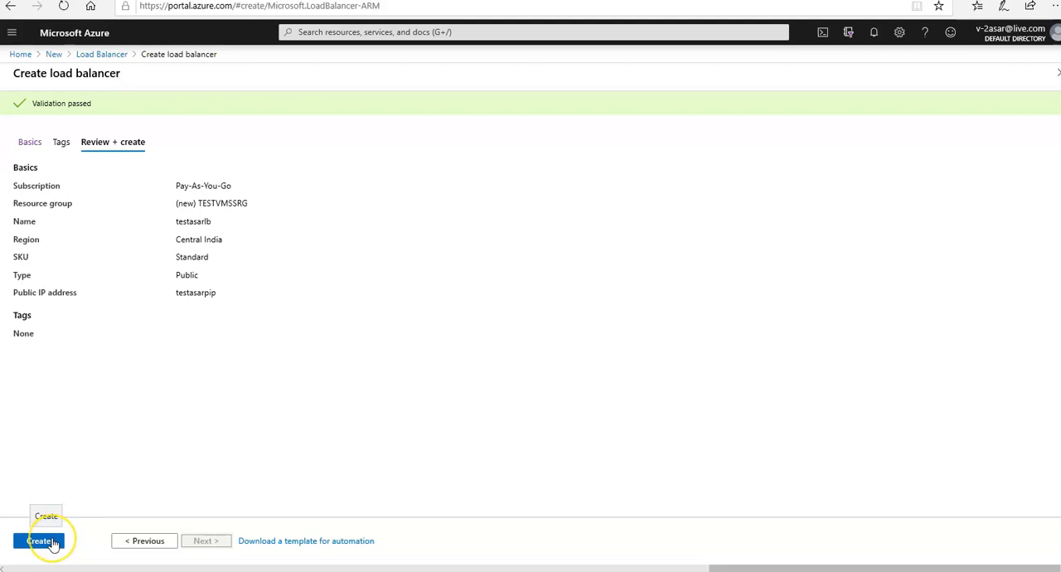
left_click(42, 541)
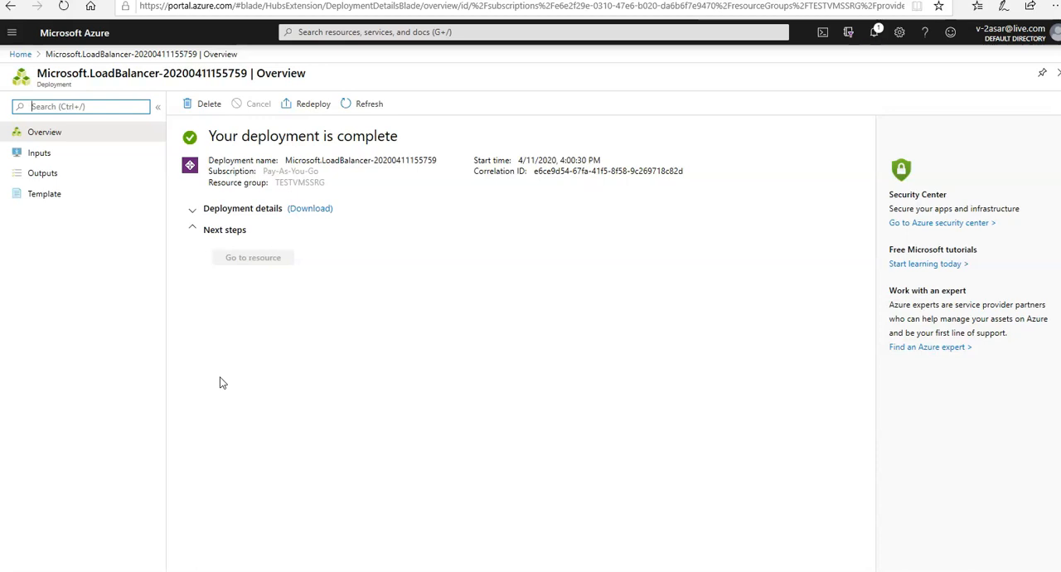
Return to the portal home, find Virtual machine scale set in the Marketplace, and start creating one
left_click(21, 55)
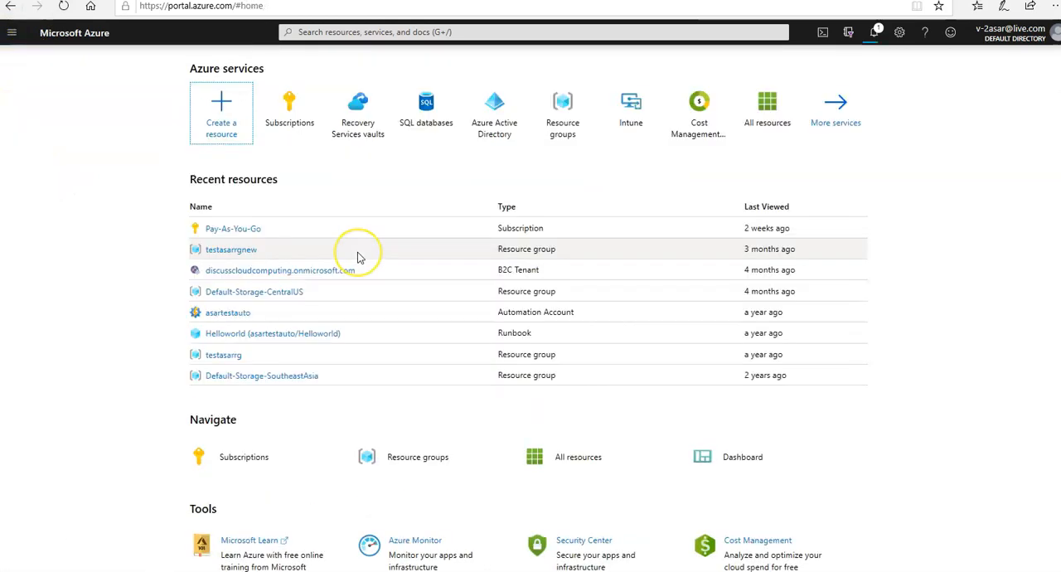
left_click(230, 136)
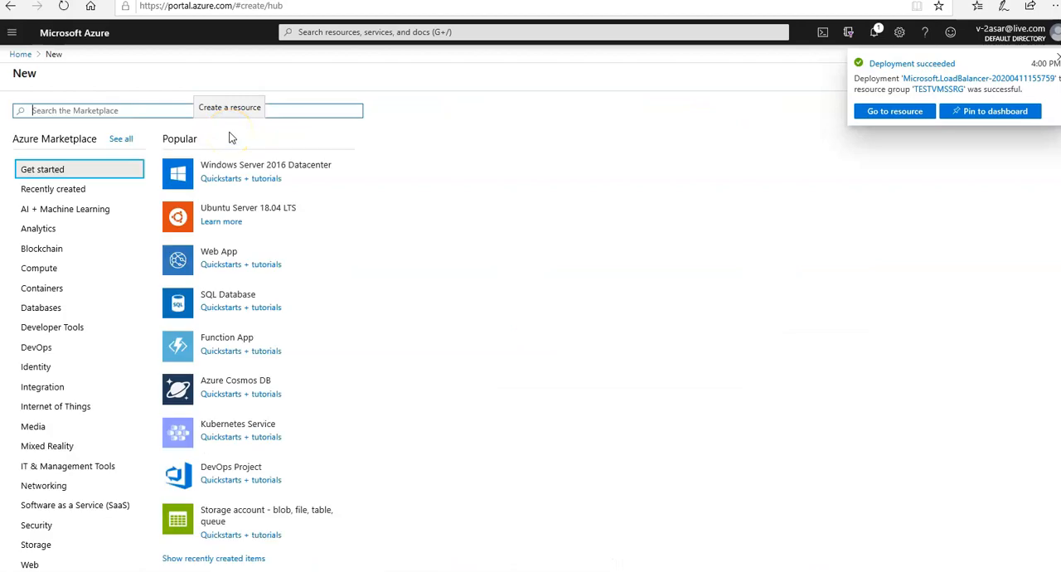
type("scale")
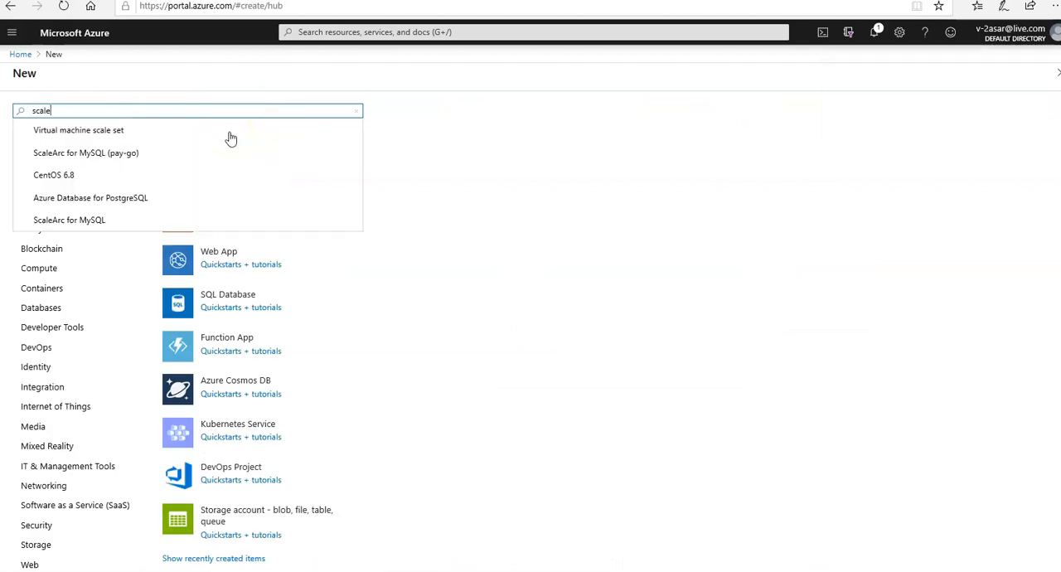
left_click(142, 130)
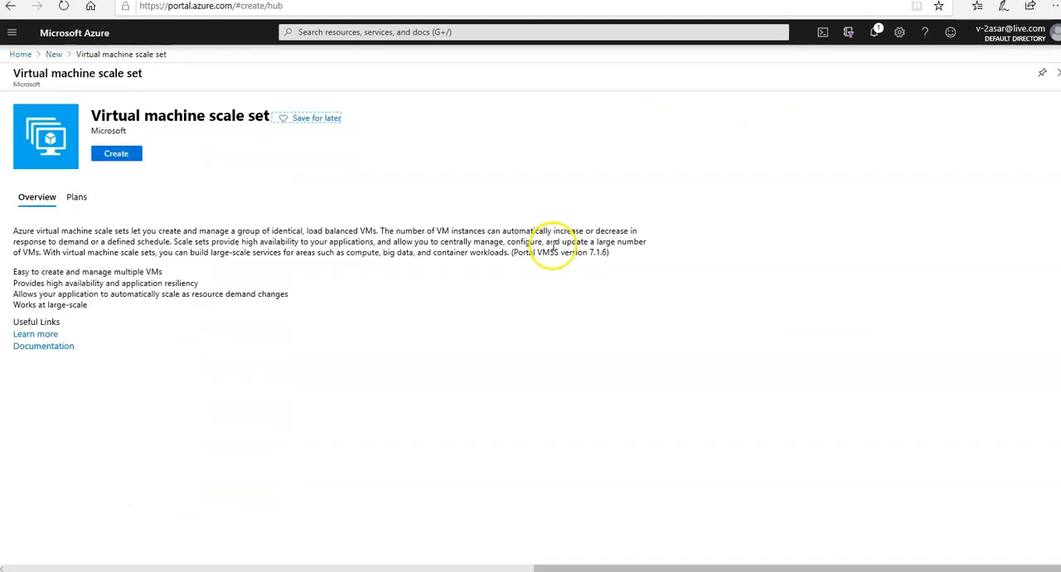
left_click(132, 155)
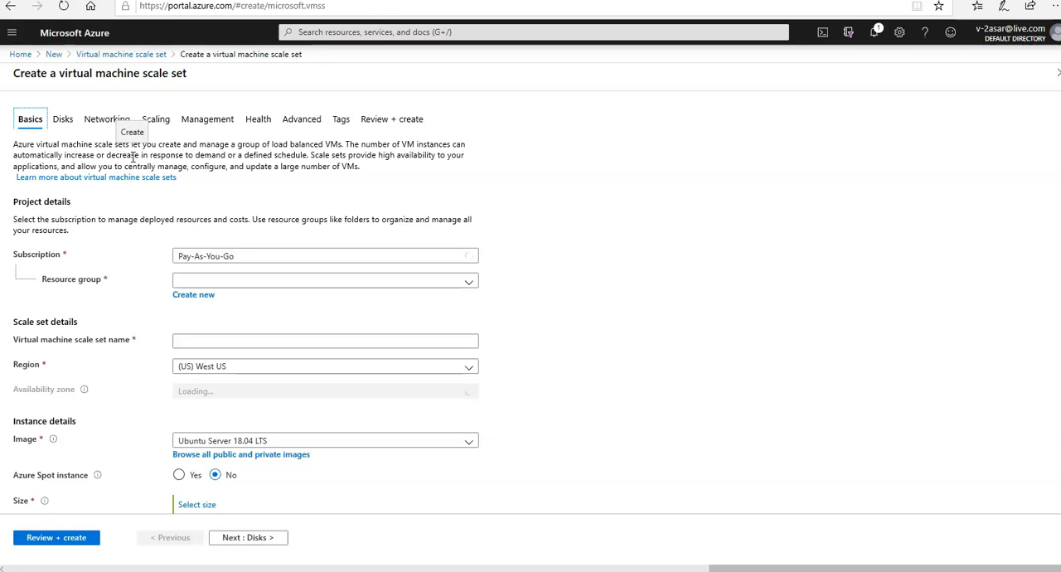
Assign the scale set to the existing TESTVMSSRG resource group and name it testasarvmss
left_click(357, 284)
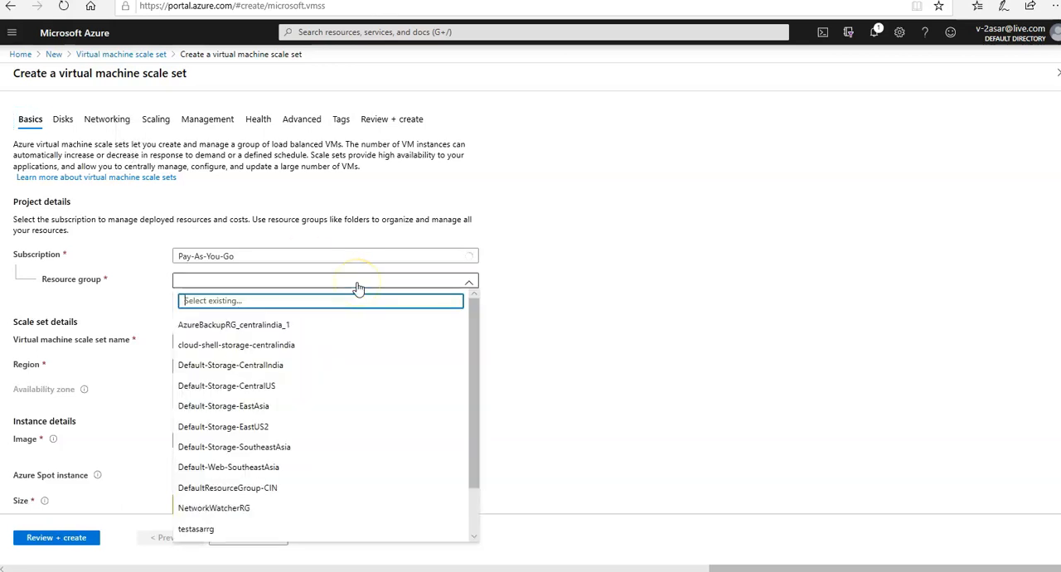
left_click_drag(476, 362, 473, 474)
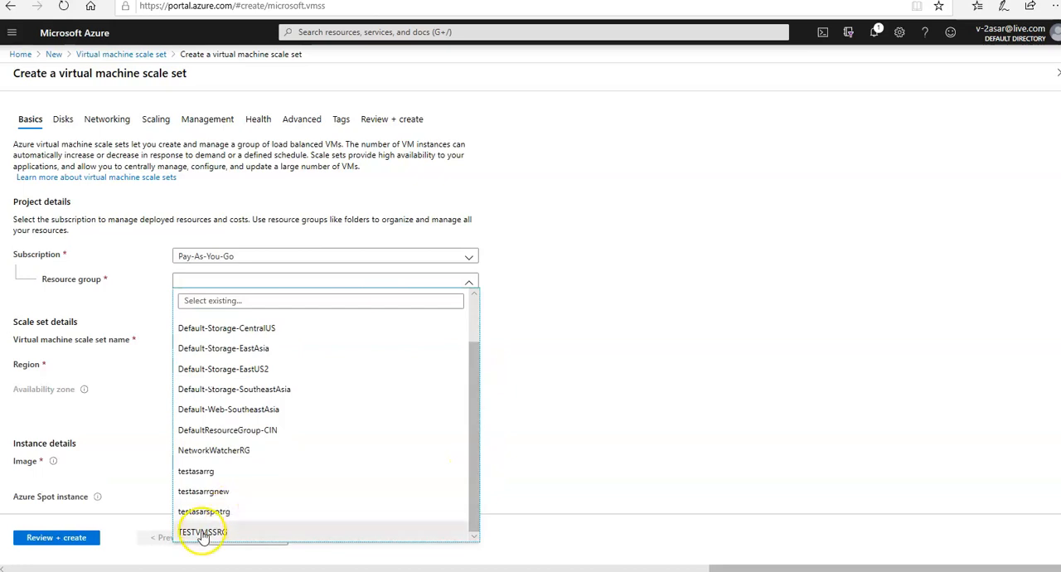
left_click(249, 532)
left_click(299, 343)
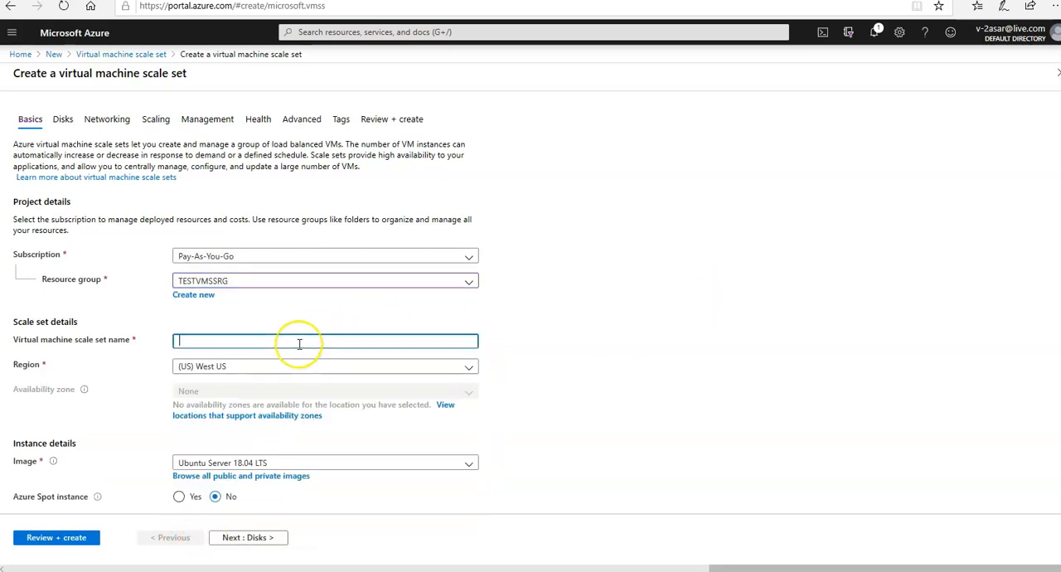
type("testasarvmss")
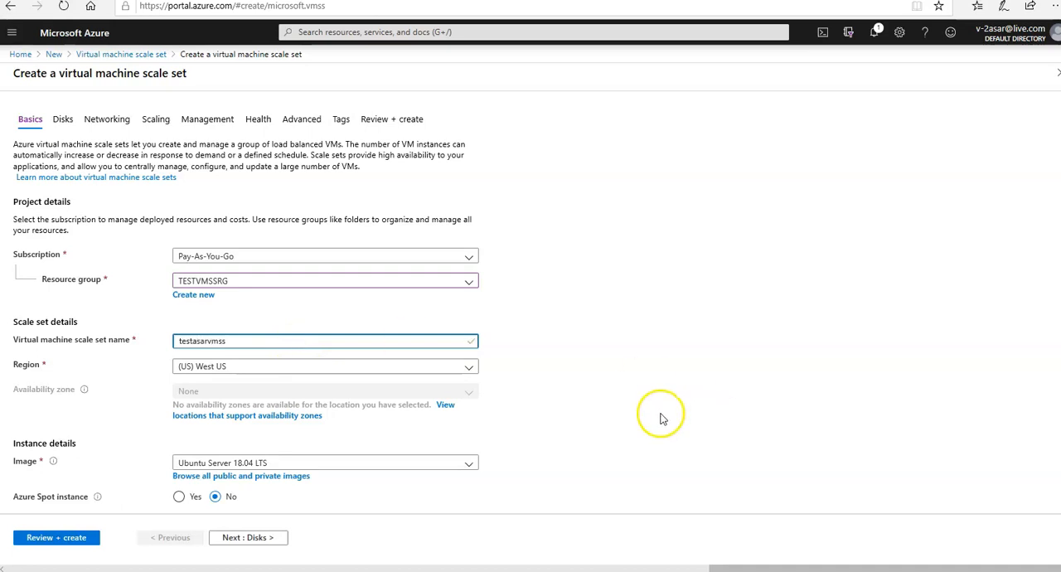
Set the scale set's region to (Asia Pacific) Central India
left_click(434, 372)
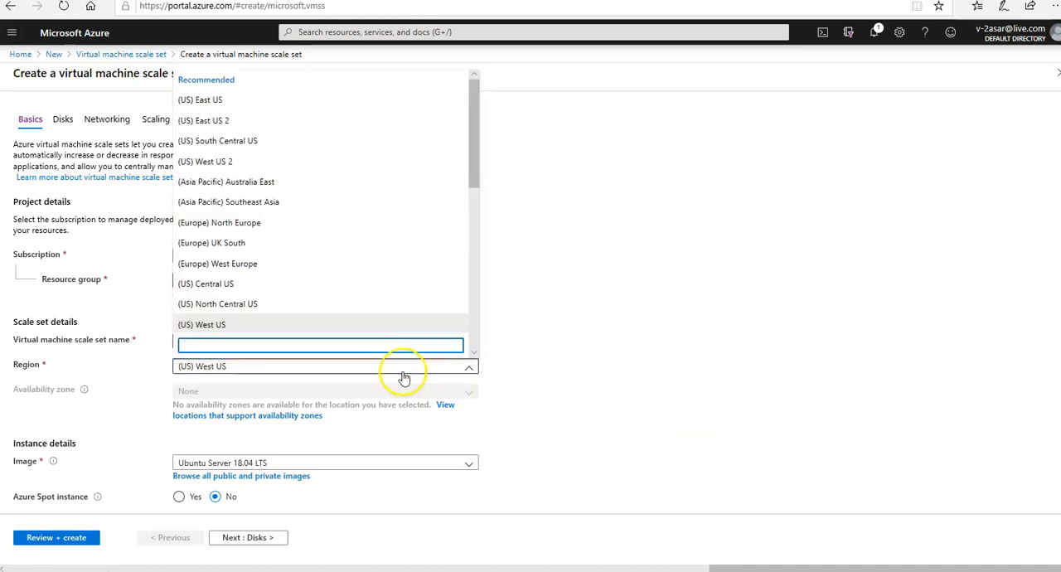
left_click(402, 371)
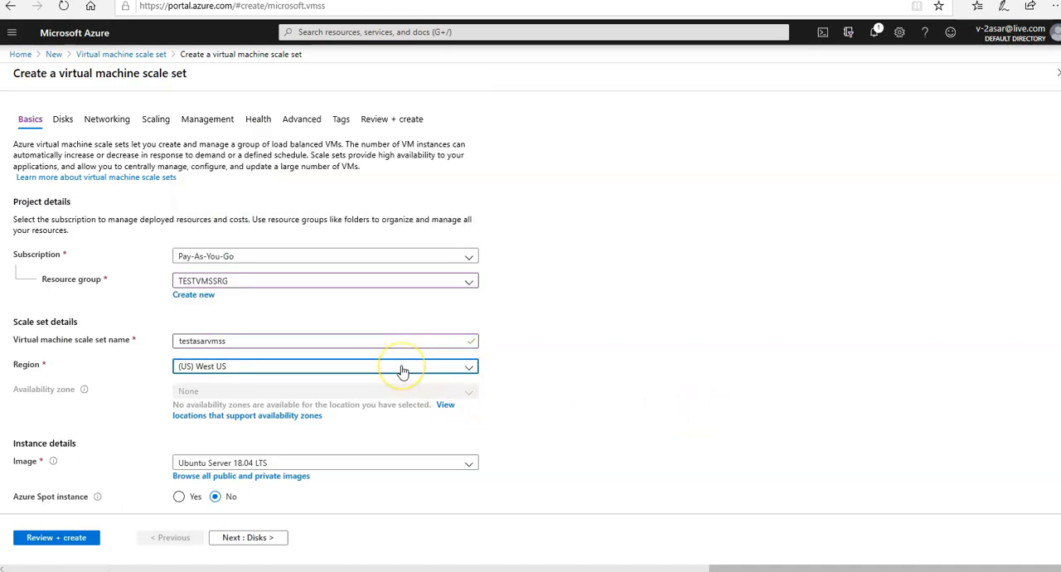
left_click(348, 373)
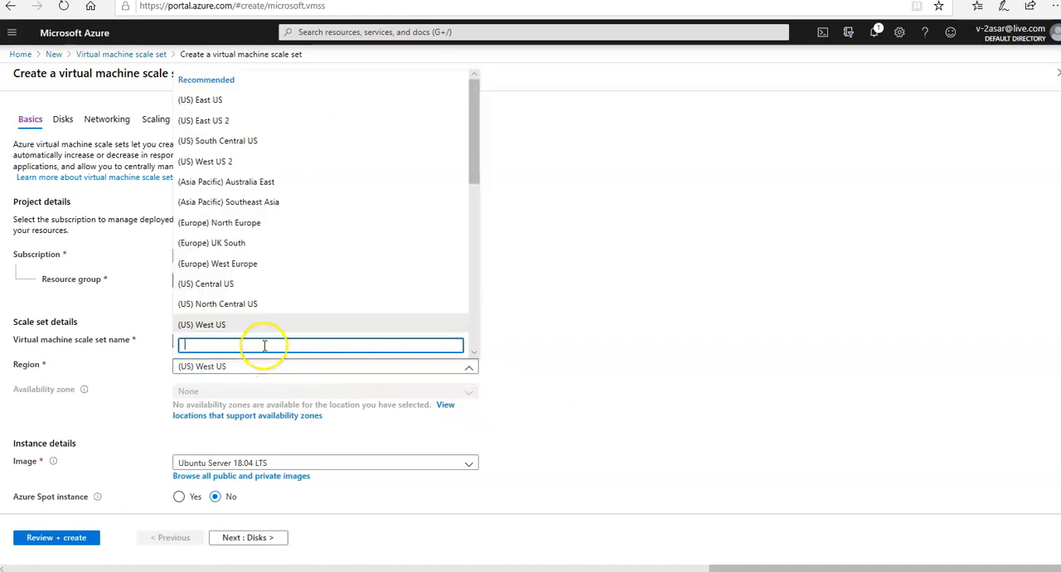
type("india")
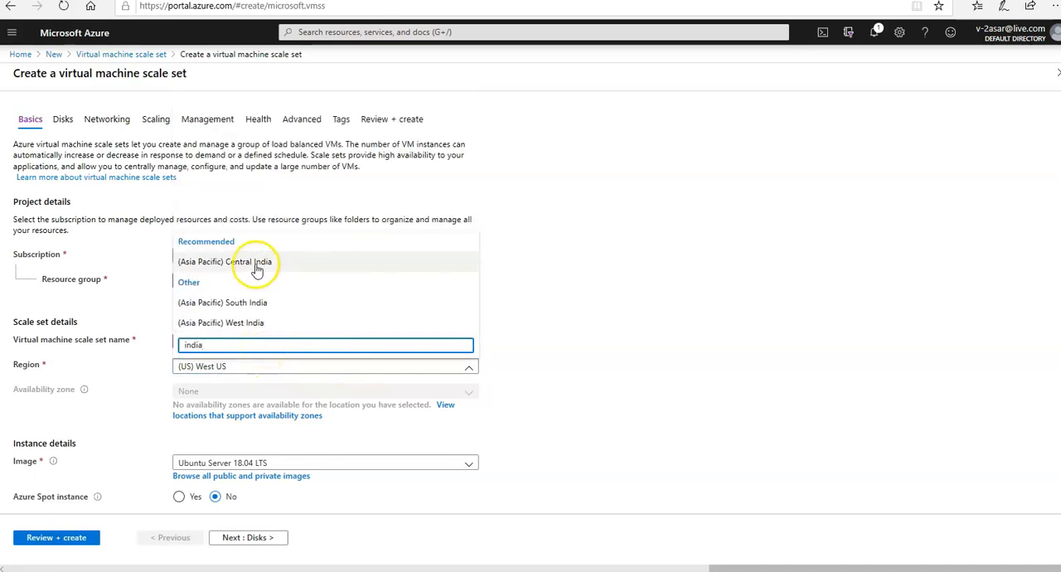
left_click(255, 268)
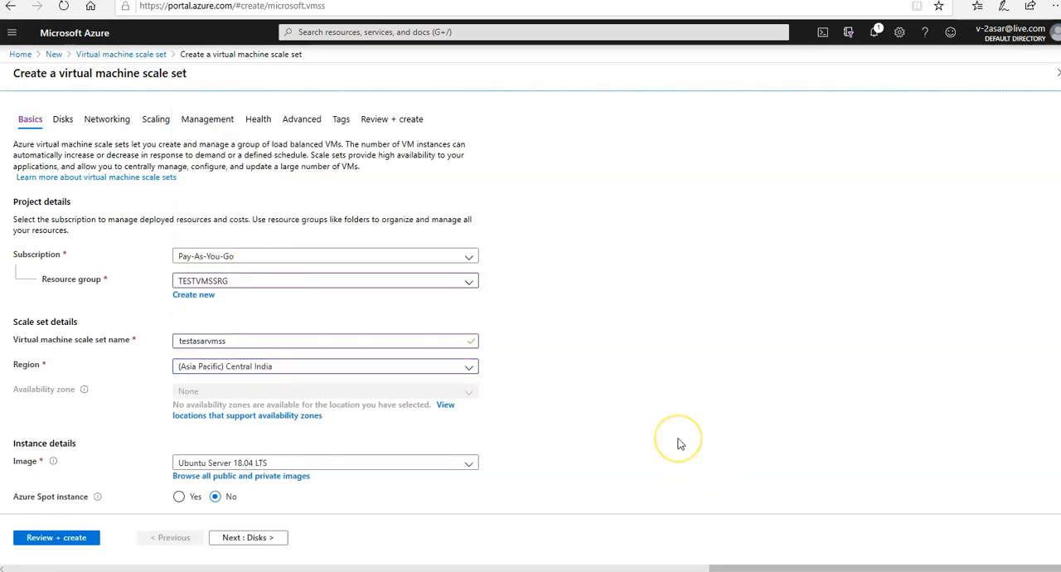
Set the administrator account to password authentication, enter the administrator username and password with its confirmation, and proceed to the disk settings
scroll(678, 444, "down", 2)
scroll(678, 444, "down", 1)
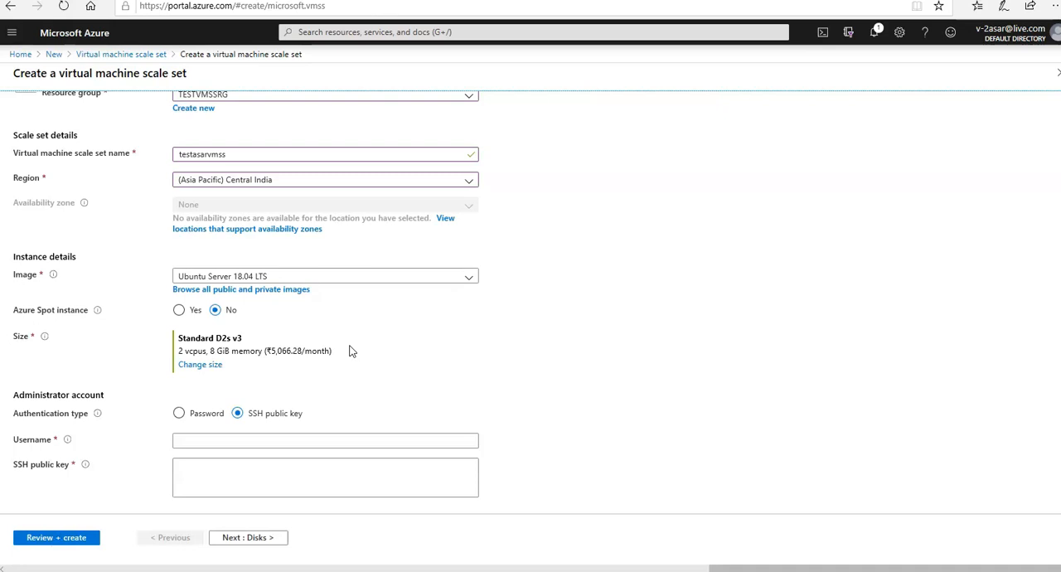
left_click(189, 413)
left_click(385, 438)
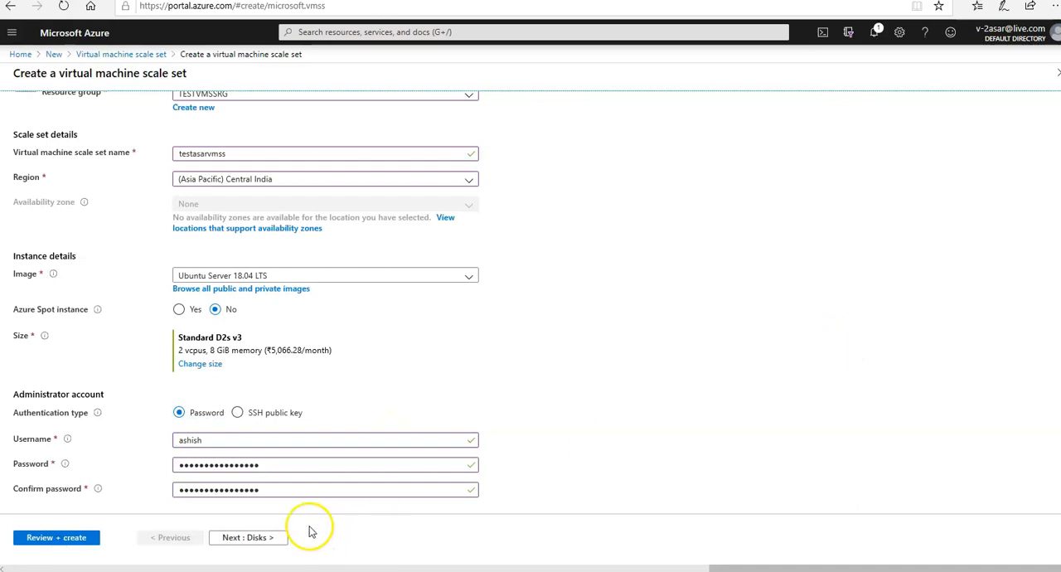
left_click(270, 539)
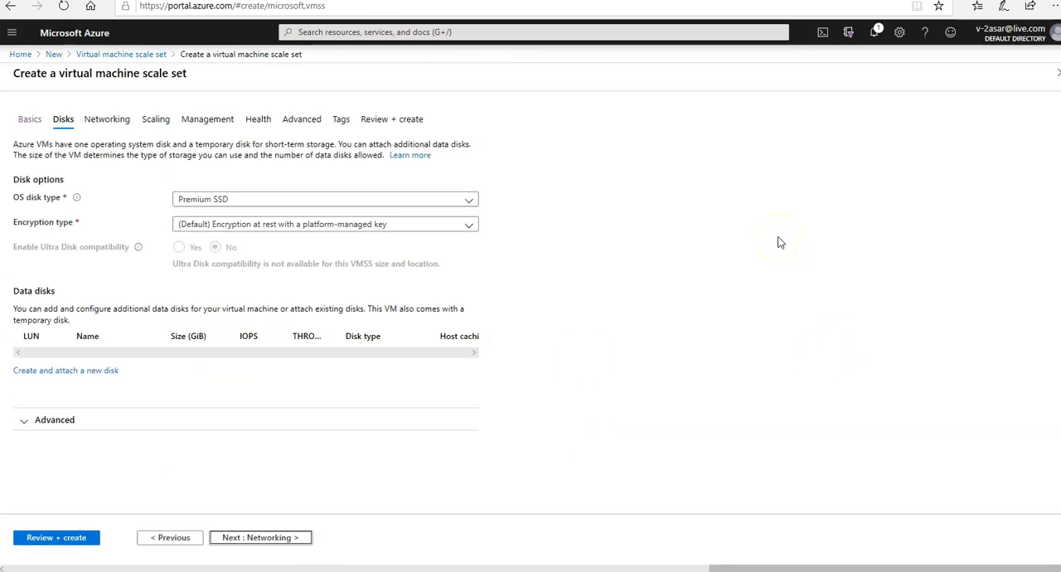
Keep the default disk options, enable load balancing for the scale set, and choose the existing Azure load balancer testasarlb
left_click(268, 539)
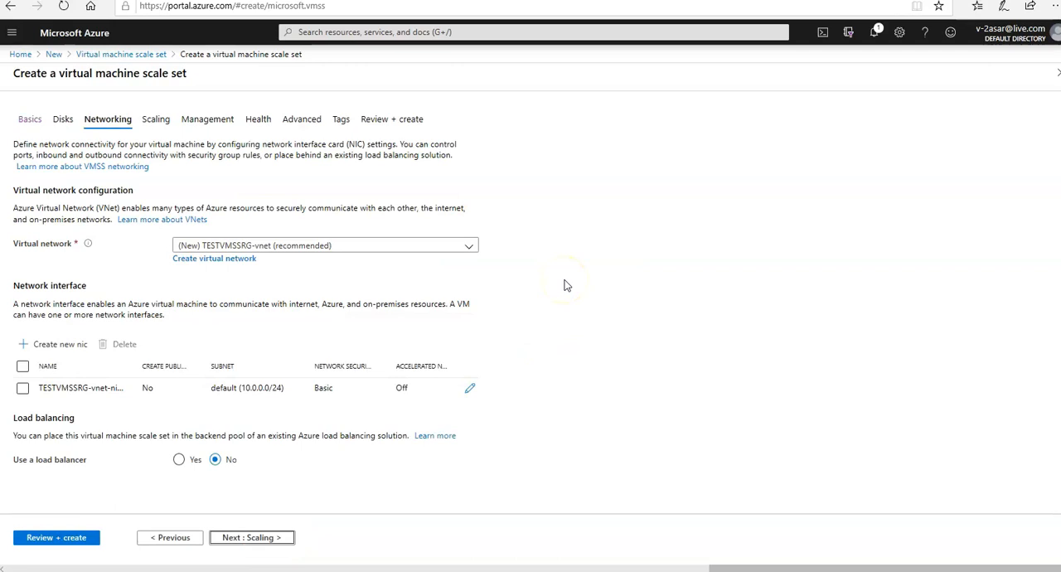
left_click(179, 461)
scroll(519, 411, "down", 2)
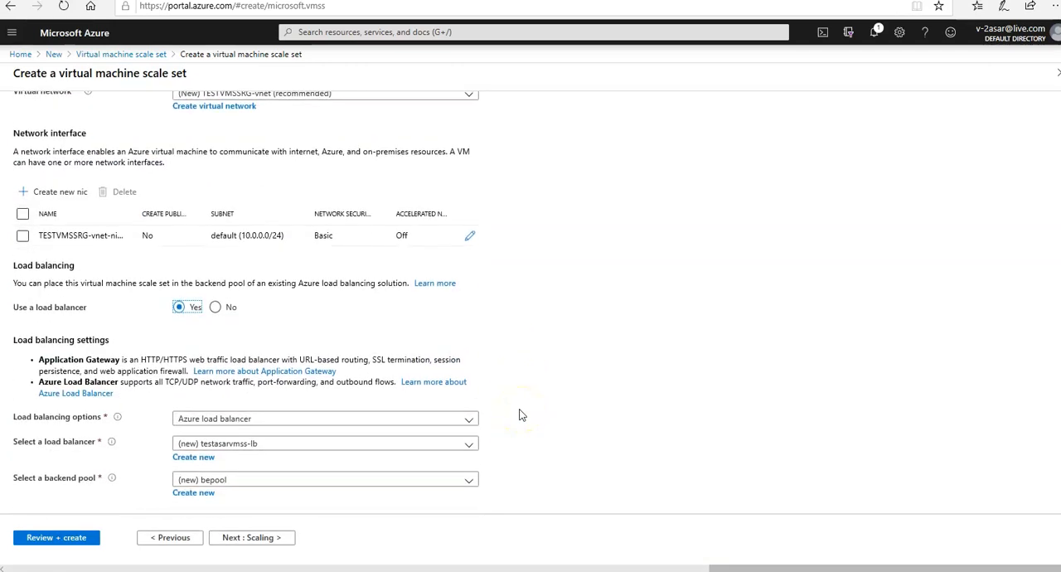
left_click(466, 421)
left_click(464, 423)
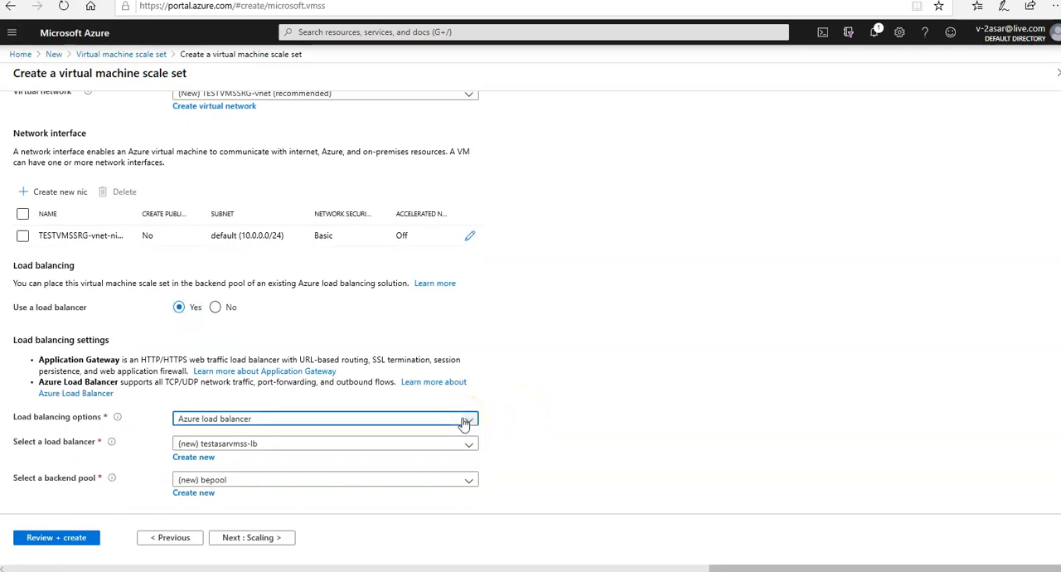
left_click(457, 447)
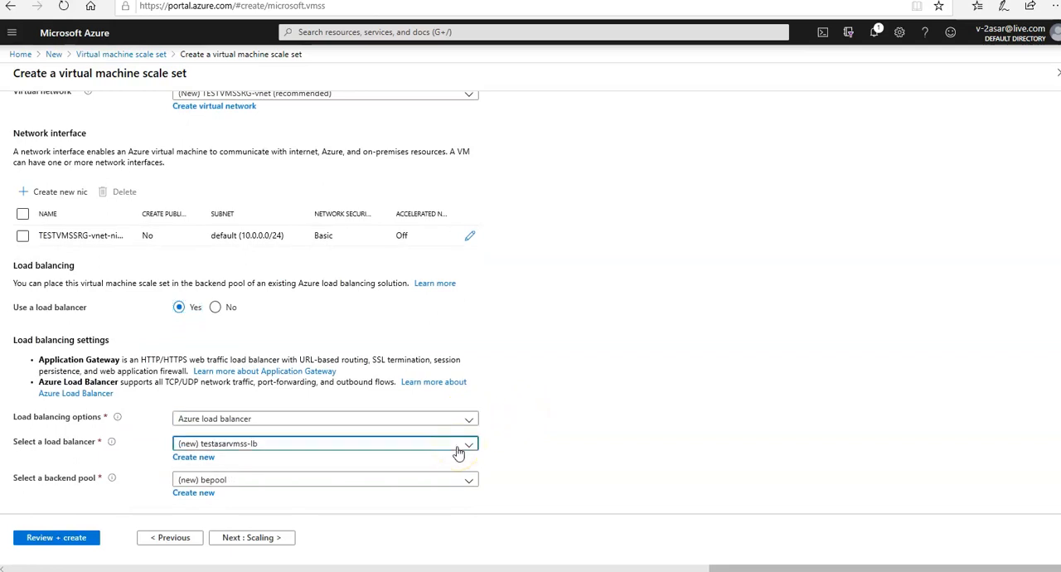
left_click(215, 510)
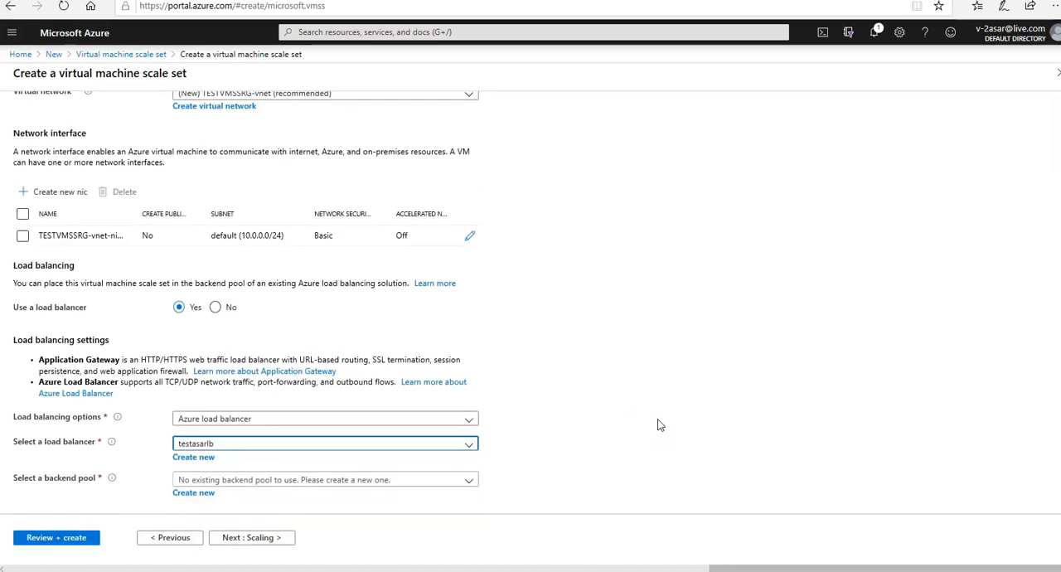
Create a new backend pool named testasarbackendpool for the selected load balancer
left_click(190, 493)
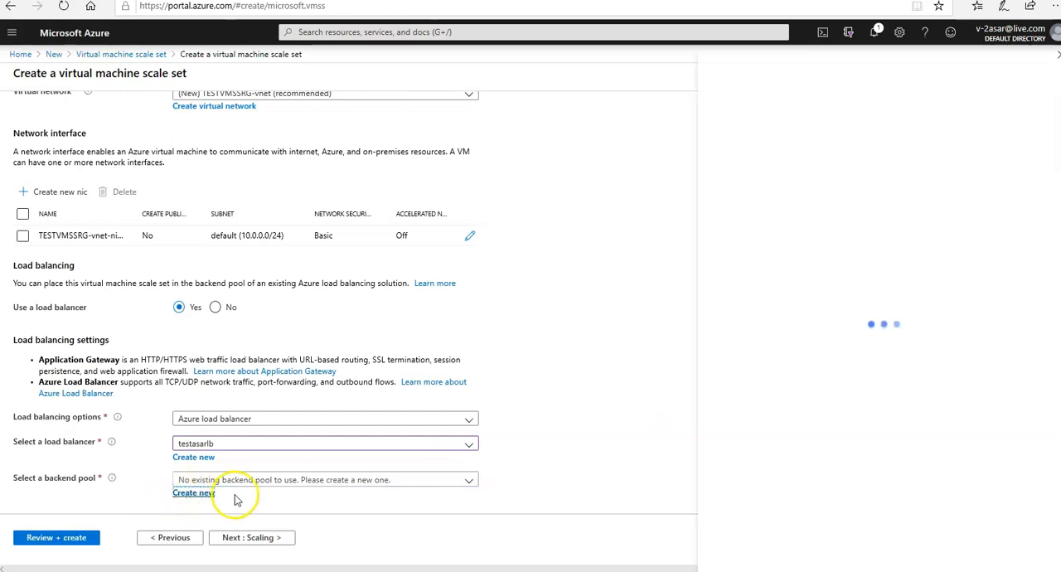
type("testasar")
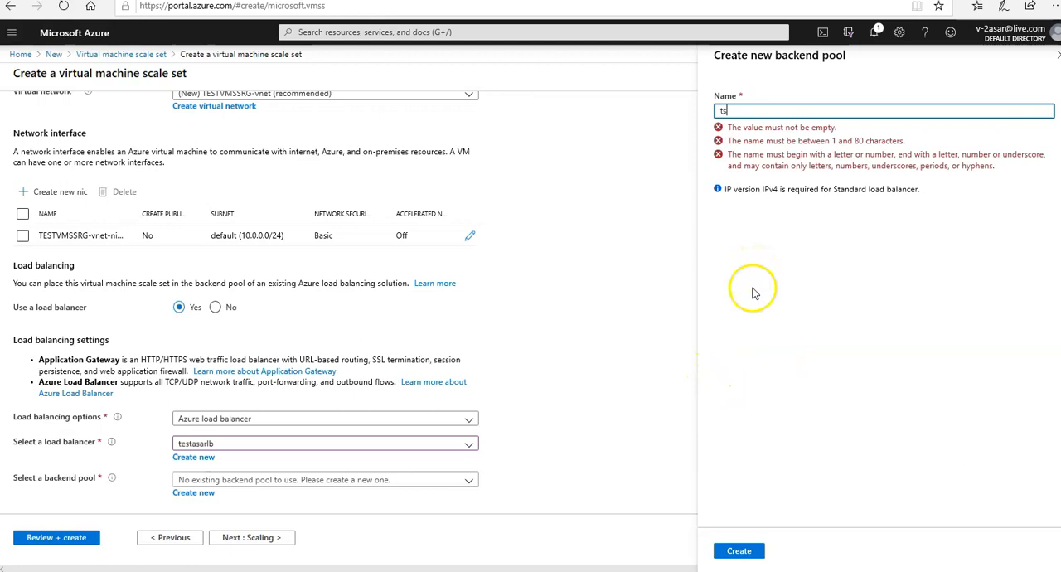
type("stasarbackendpool")
left_click(739, 557)
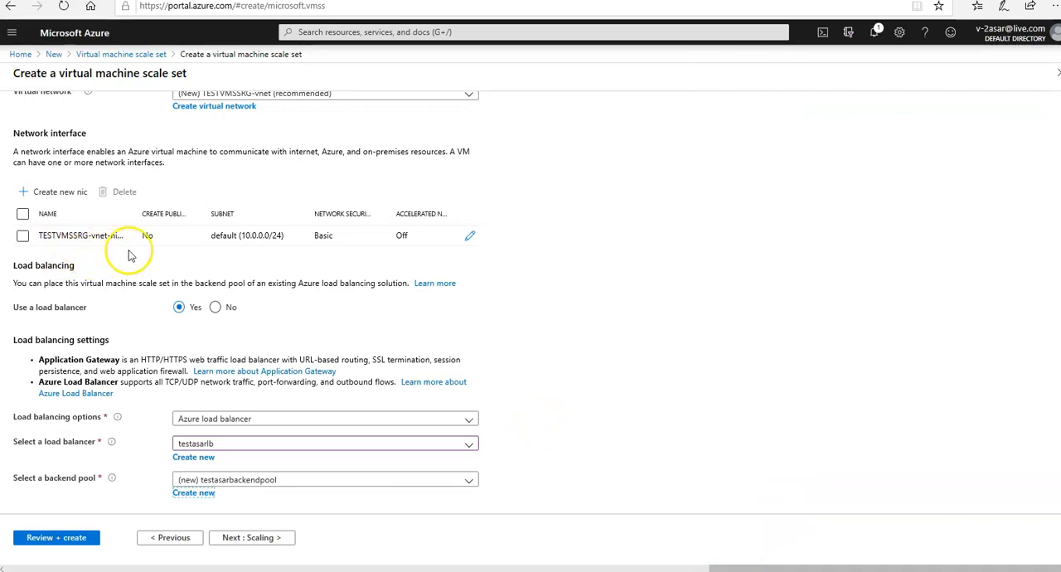
Keep the recommended virtual network and the default scaling and management settings, validate the scale set configuration, and deploy it
scroll(129, 255, "up", 1)
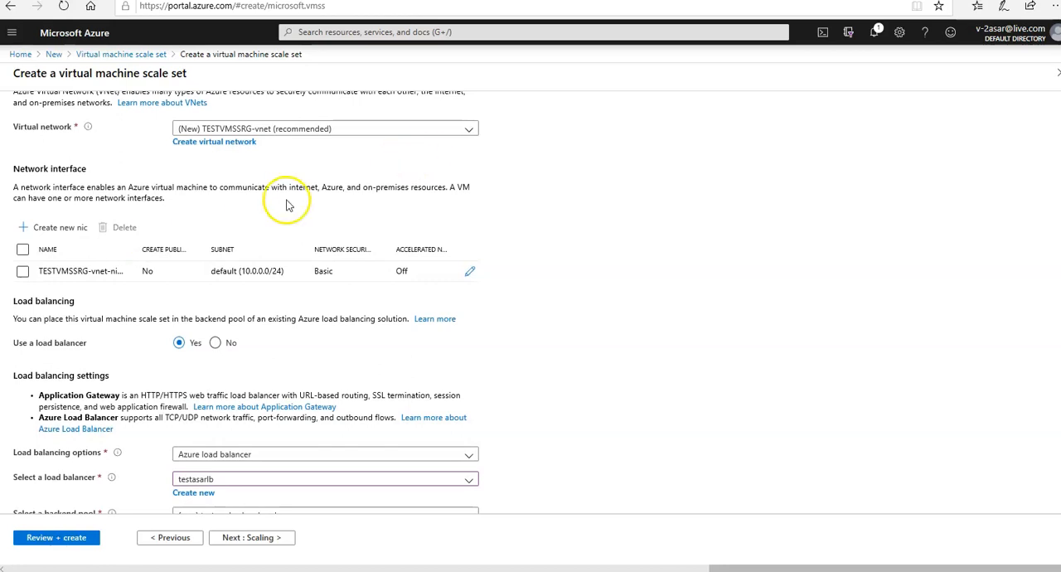
scroll(325, 182, "up", 3)
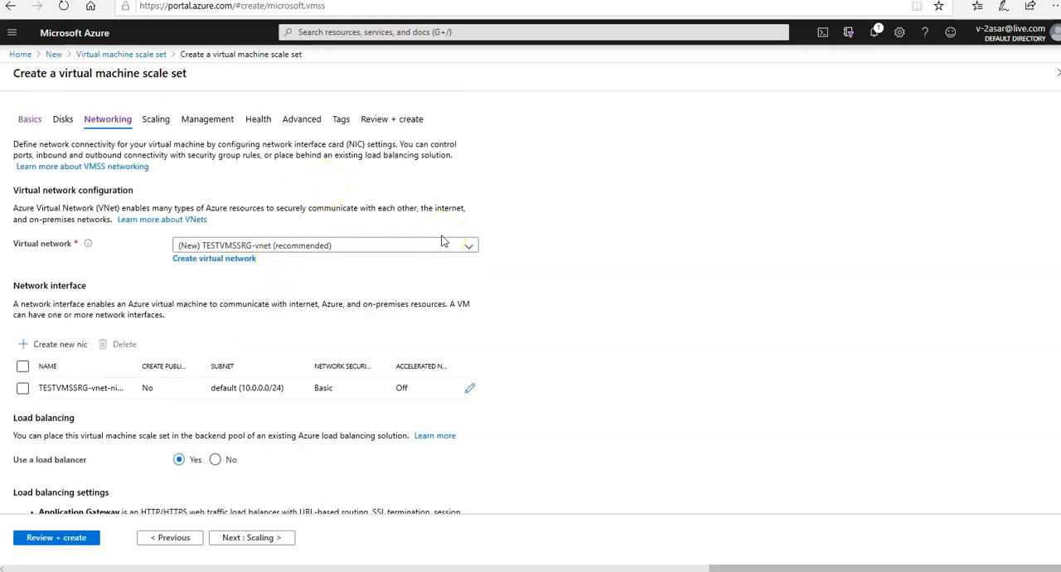
scroll(442, 240, "down", 2)
scroll(442, 241, "down", 1)
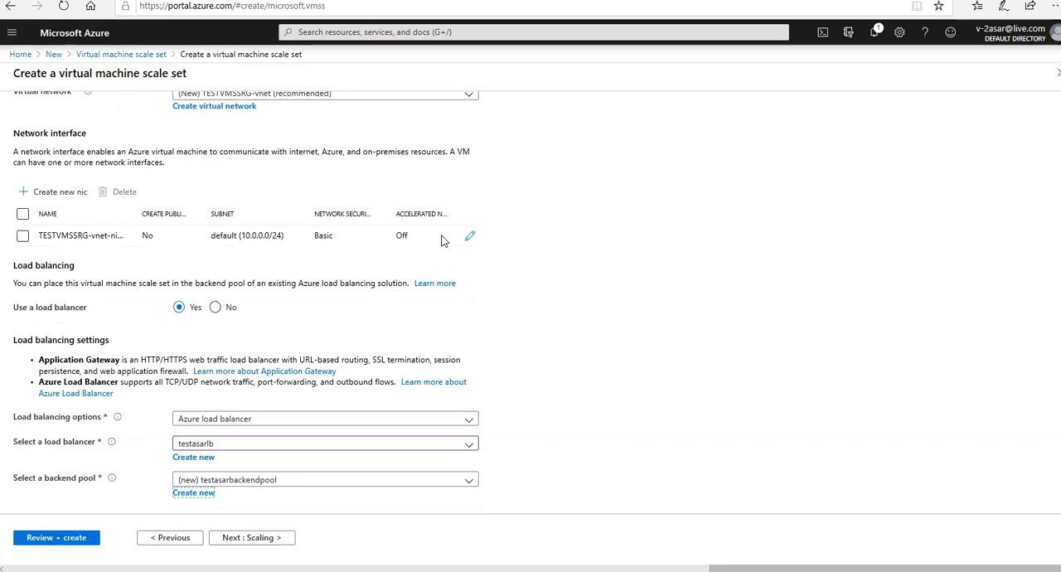
left_click(253, 535)
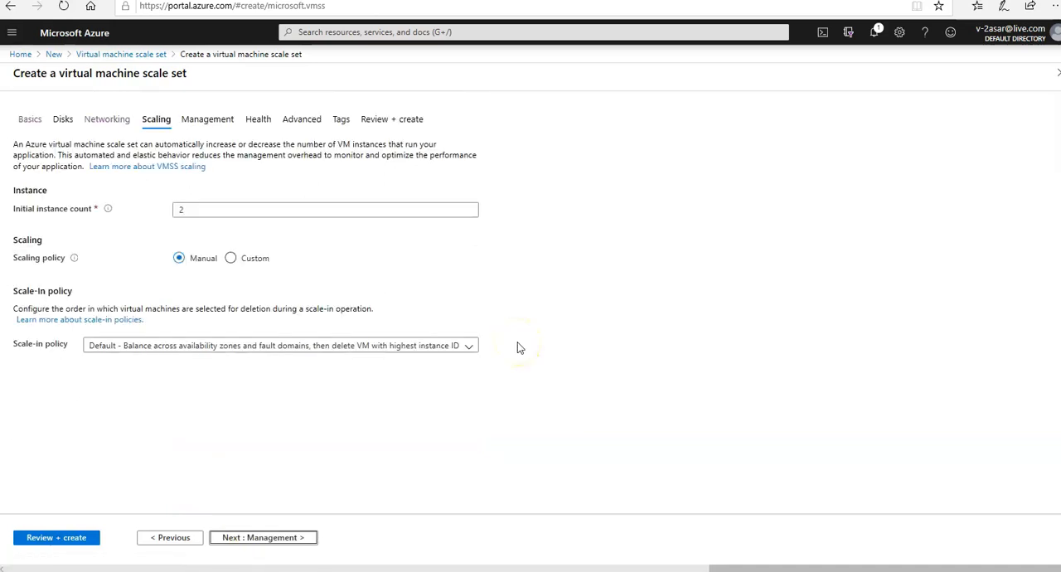
left_click(274, 539)
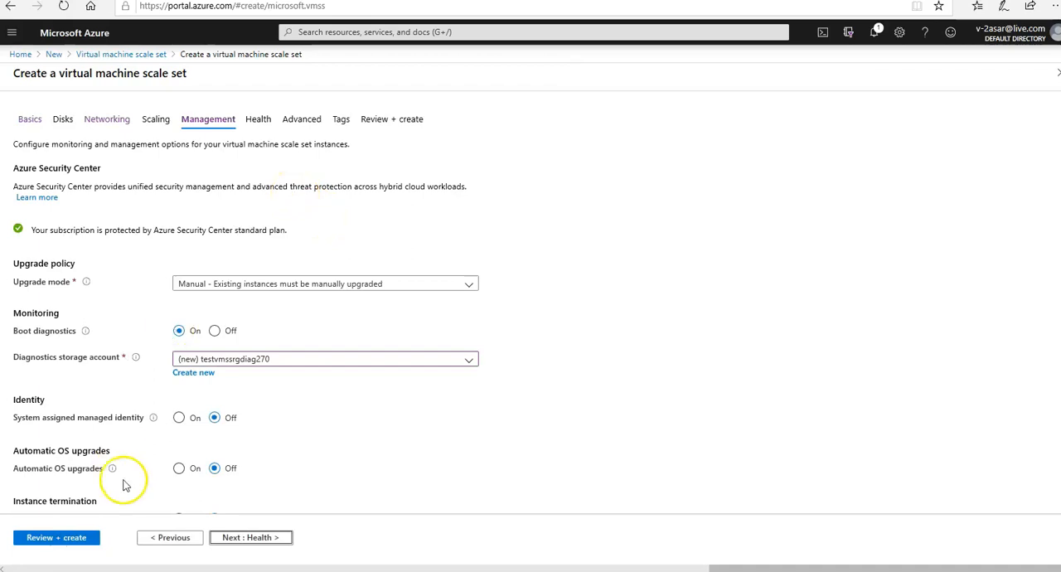
left_click(86, 537)
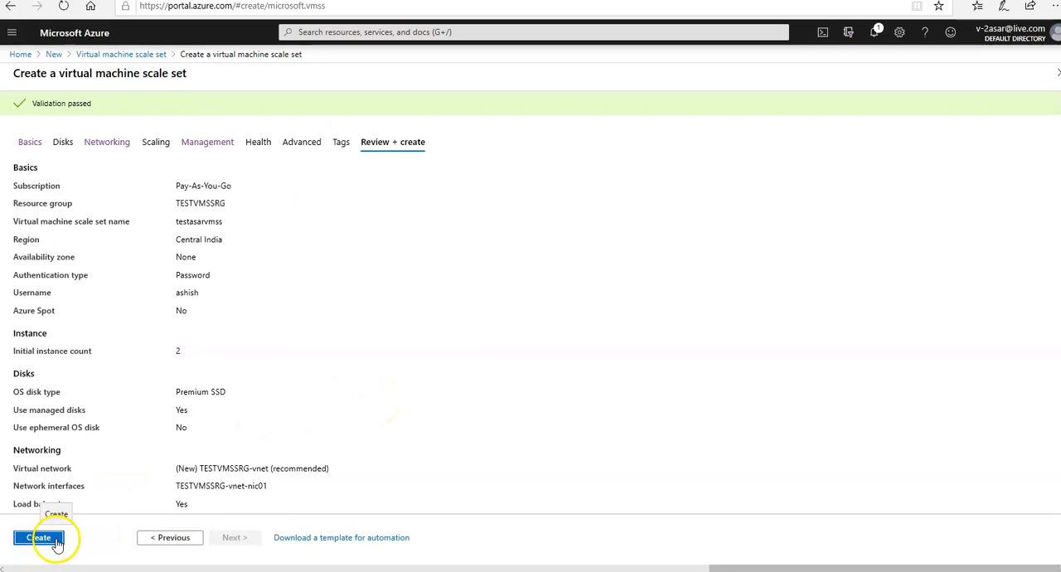
left_click(50, 541)
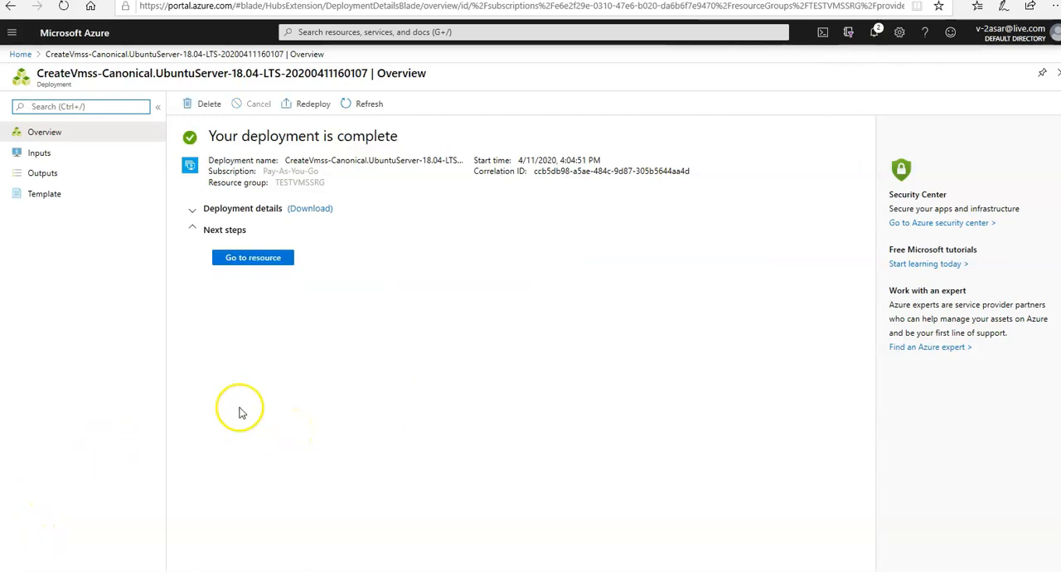
Open the deployed scale set resource and examine its overview details and usage charts
left_click(258, 257)
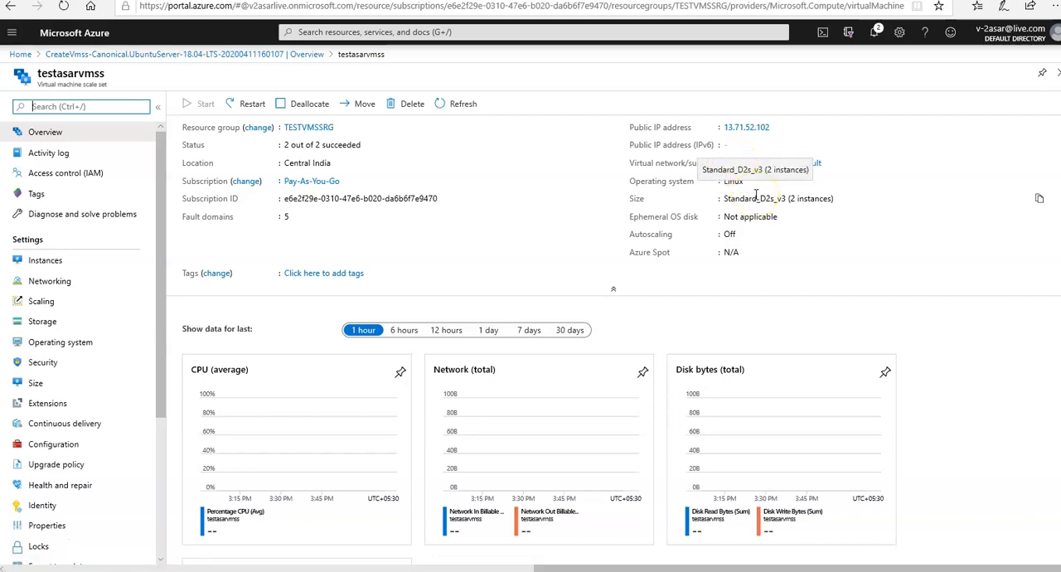
scroll(756, 194, "down", 3)
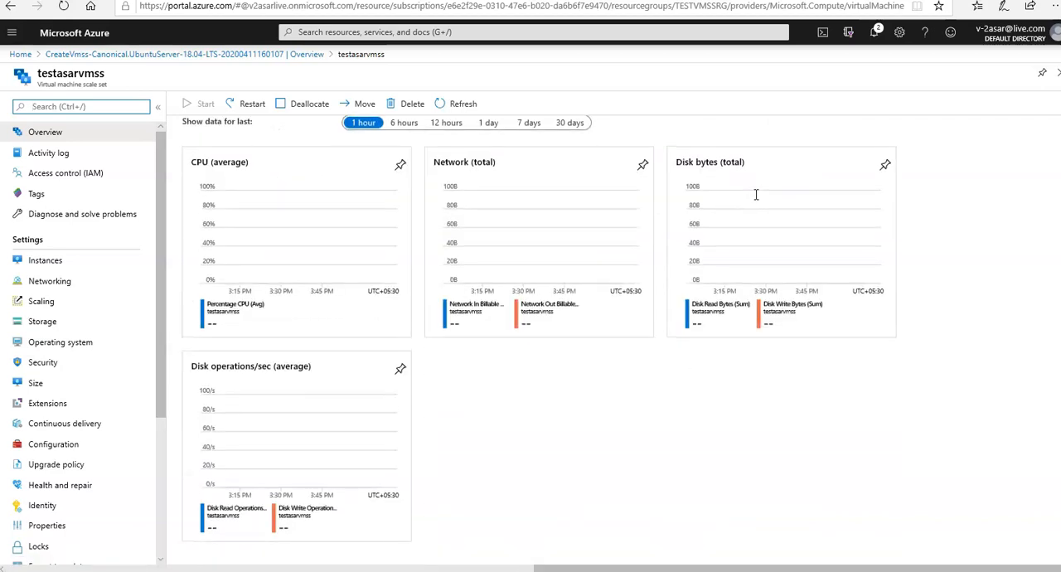
left_click(237, 194)
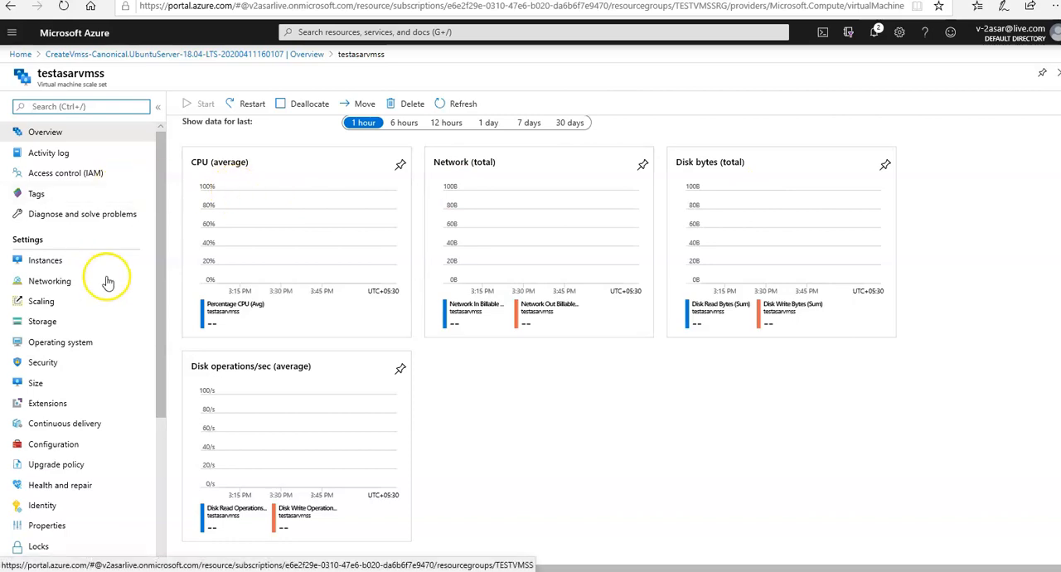
Examine the scale set's operating system settings, including the image reference, administrator username and password authentication
left_click(61, 346)
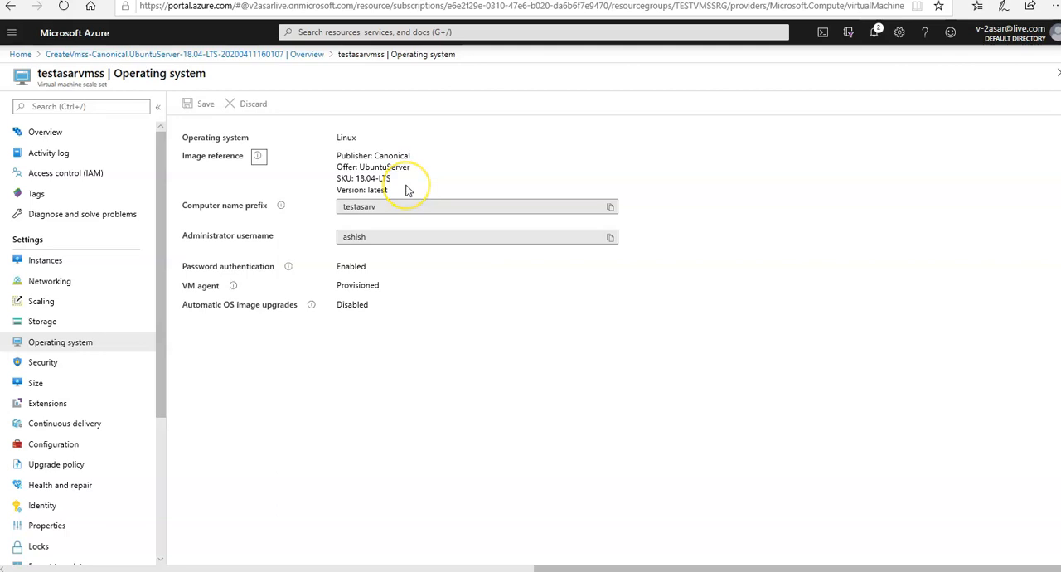
double_click(344, 268)
double_click(365, 237)
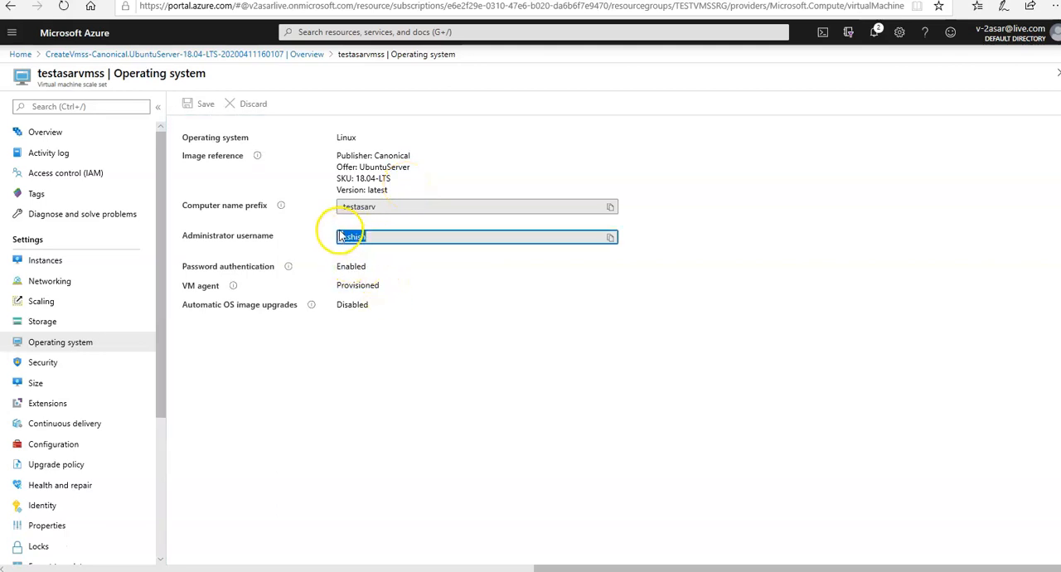
View the scale set's extensions, open the selection for adding a new one, and close it without adding anything
left_click(52, 403)
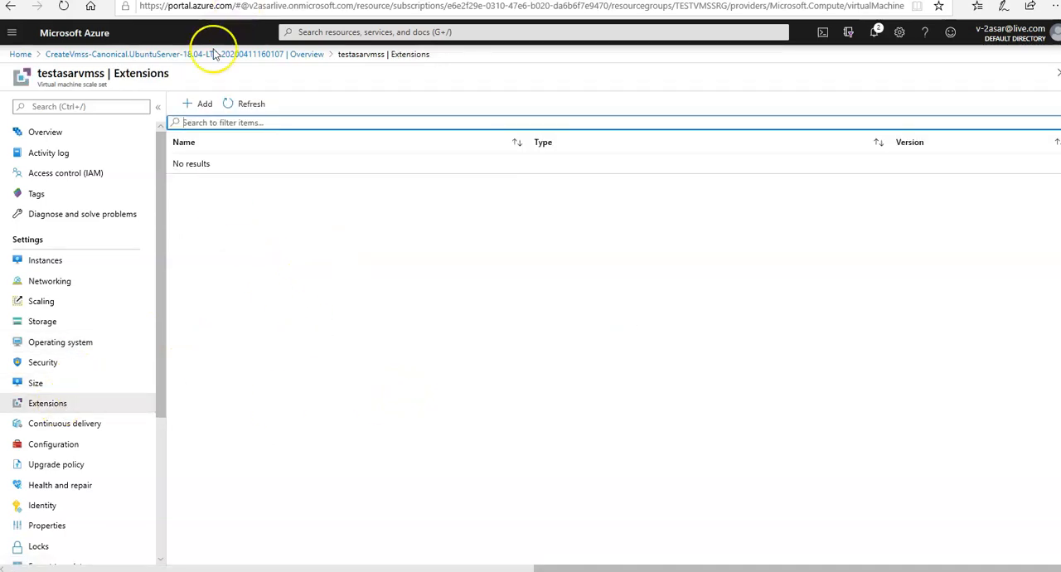
left_click(197, 106)
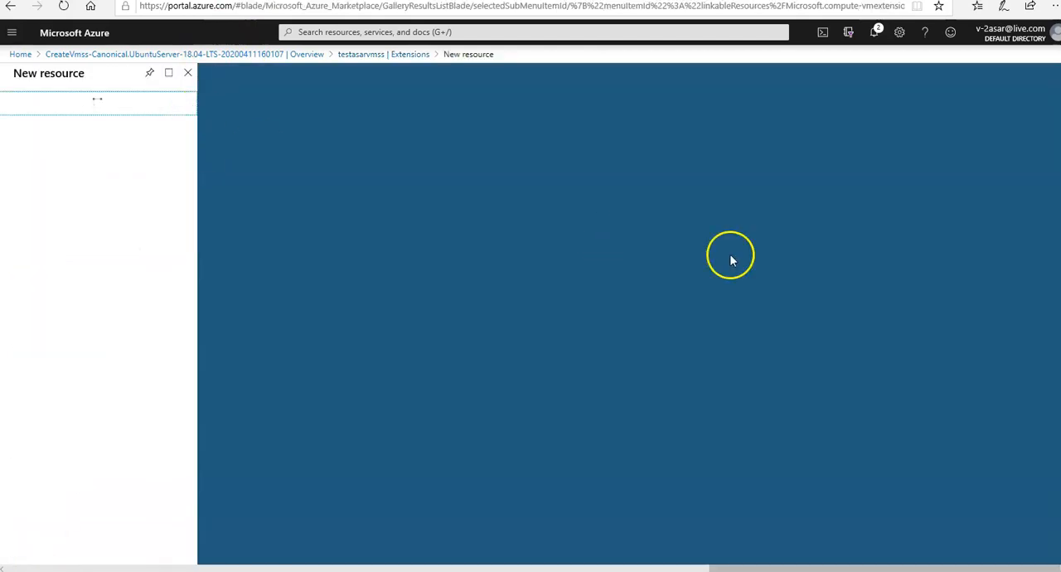
left_click(188, 74)
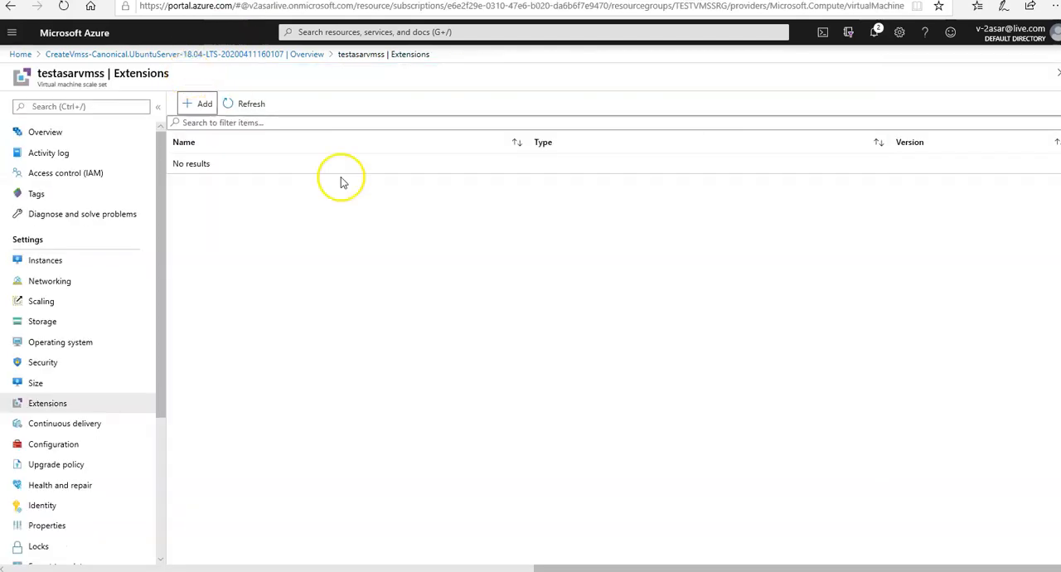
View the scale set's Health and repair settings for application monitoring, and return to its overview
scroll(164, 310, "down", 1)
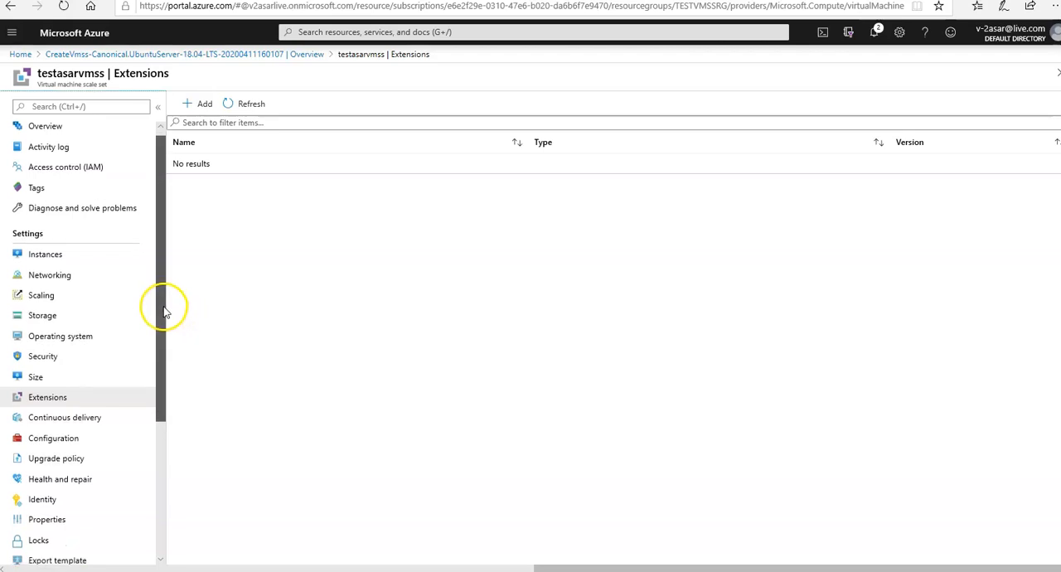
left_click_drag(165, 310, 158, 450)
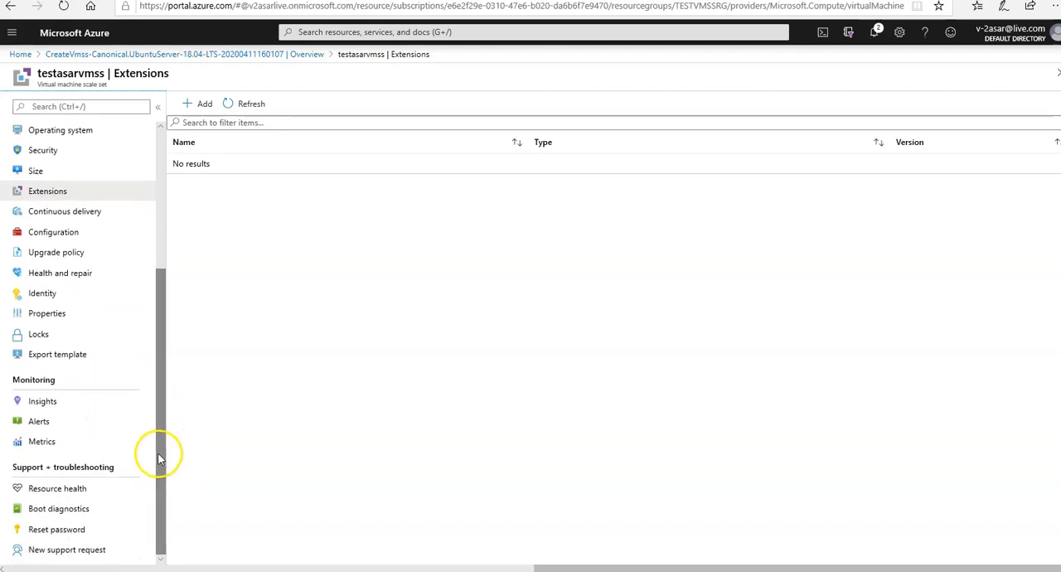
left_click(54, 274)
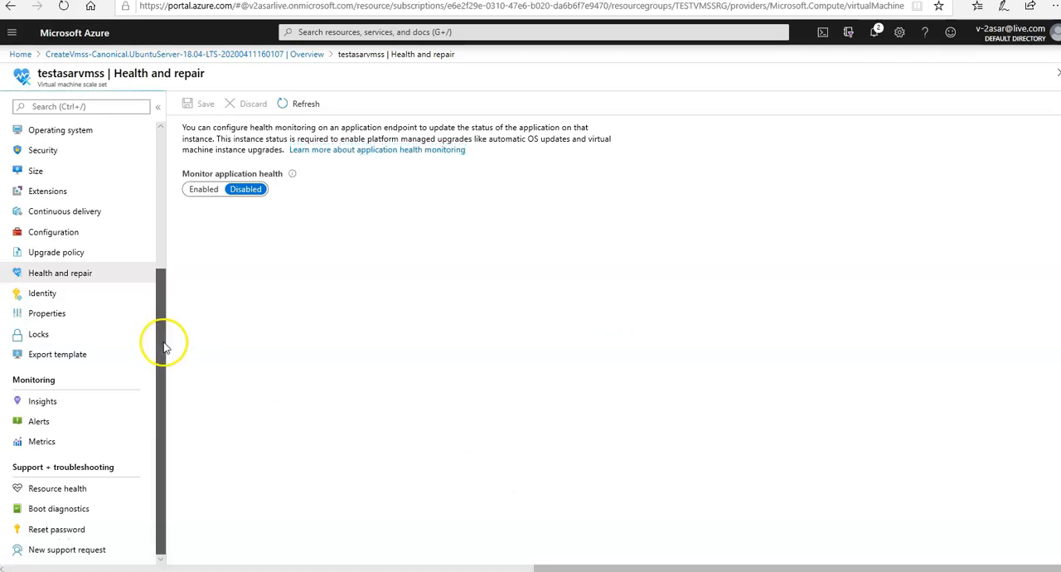
left_click_drag(161, 343, 165, 208)
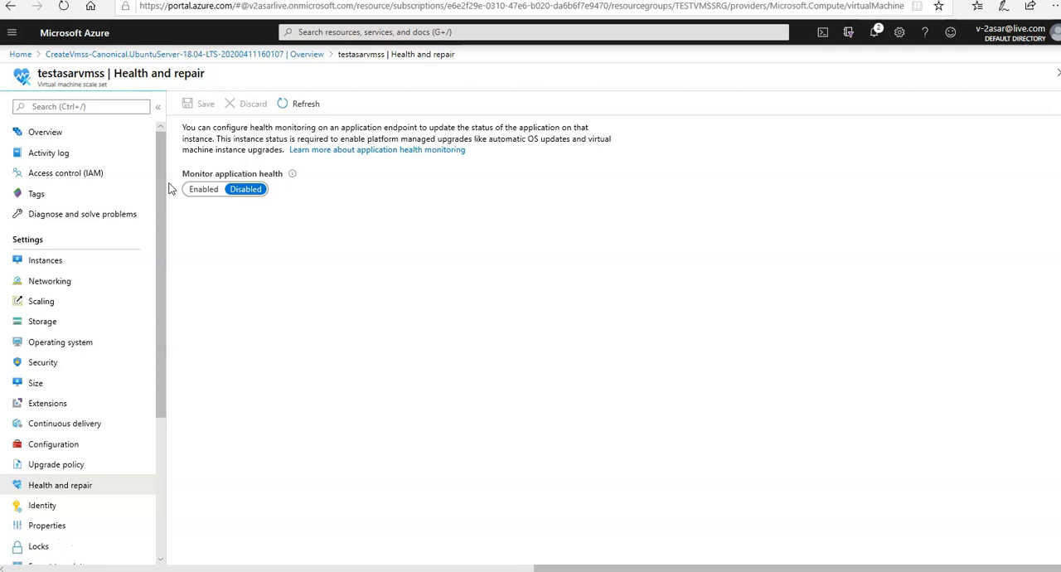
left_click(70, 134)
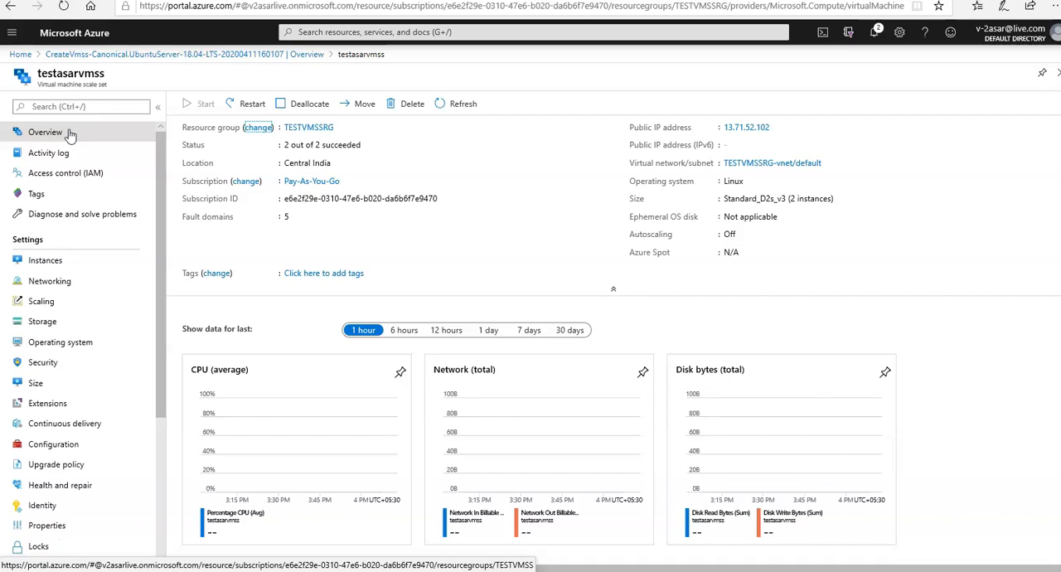
left_click(35, 547)
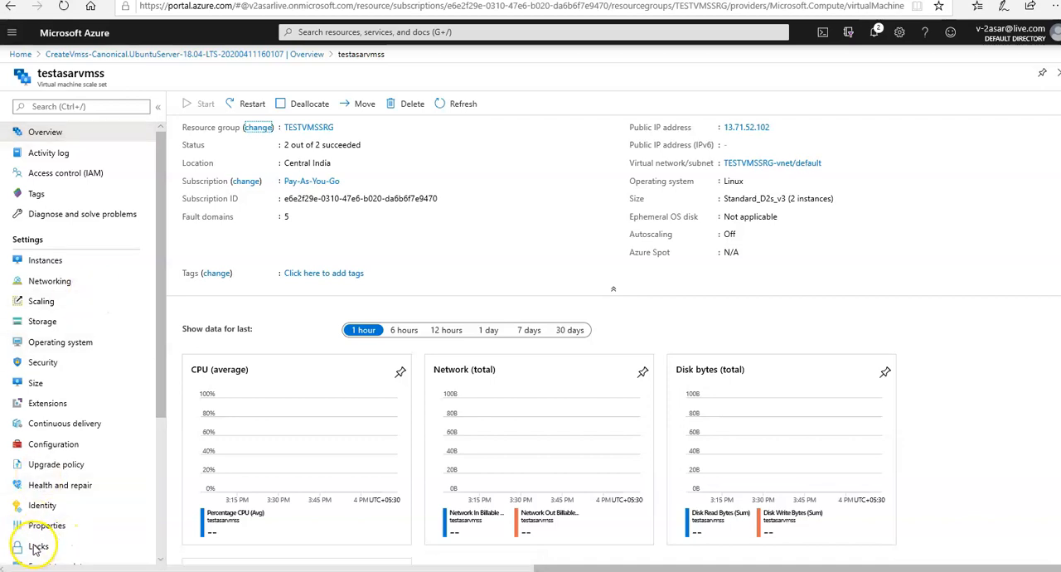